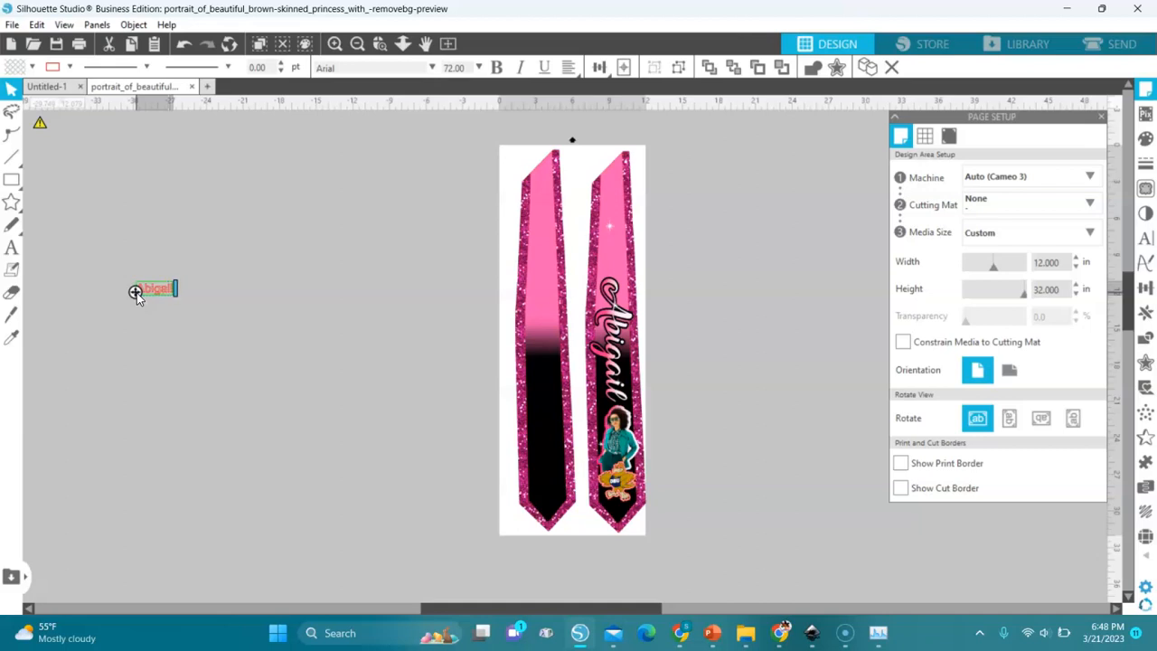
# - Change the font of the red outlined name text beside the page to Amarillo and reposition the text
pyautogui.click(204, 329)
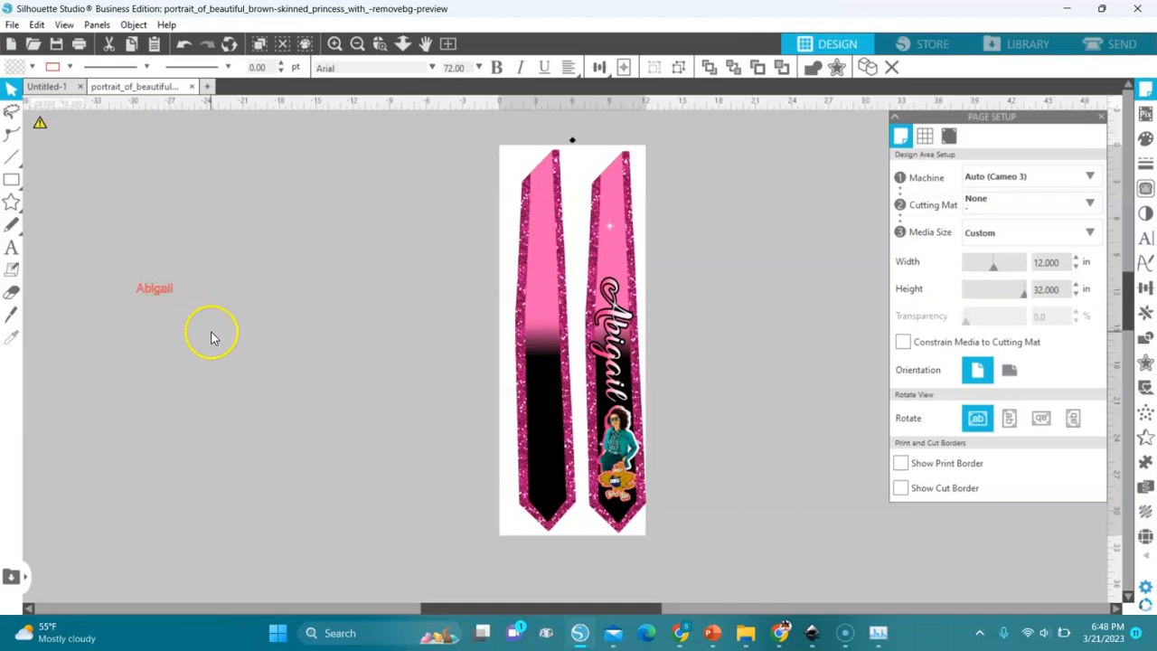
pyautogui.click(379, 45)
pyautogui.click(155, 292)
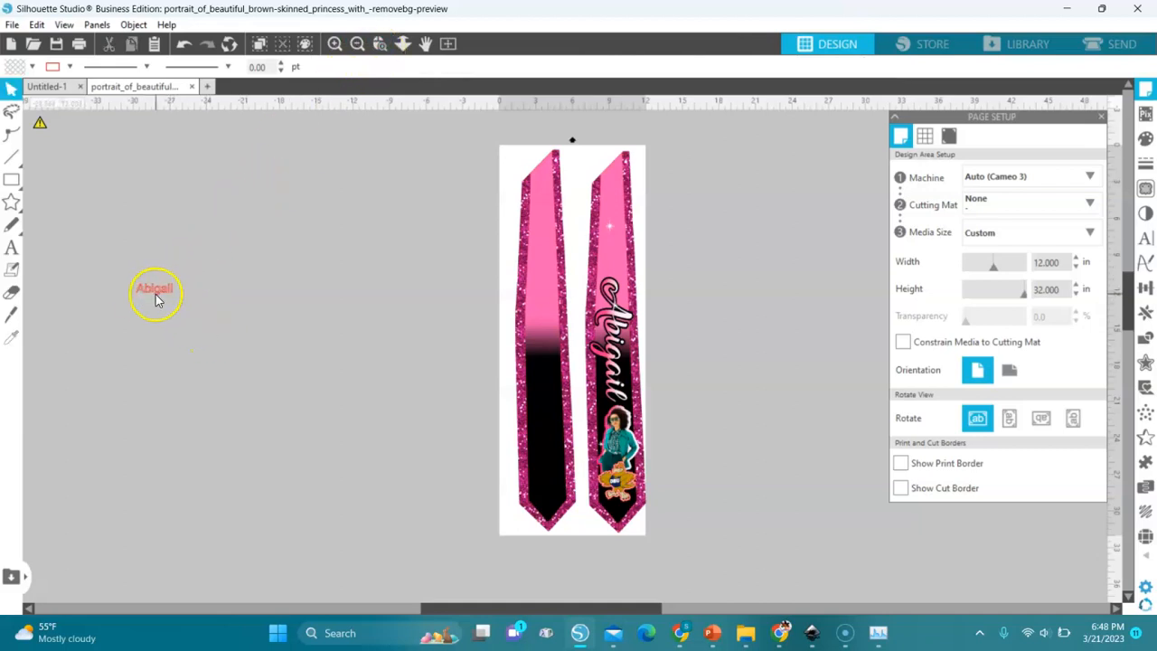
pyautogui.click(601, 318)
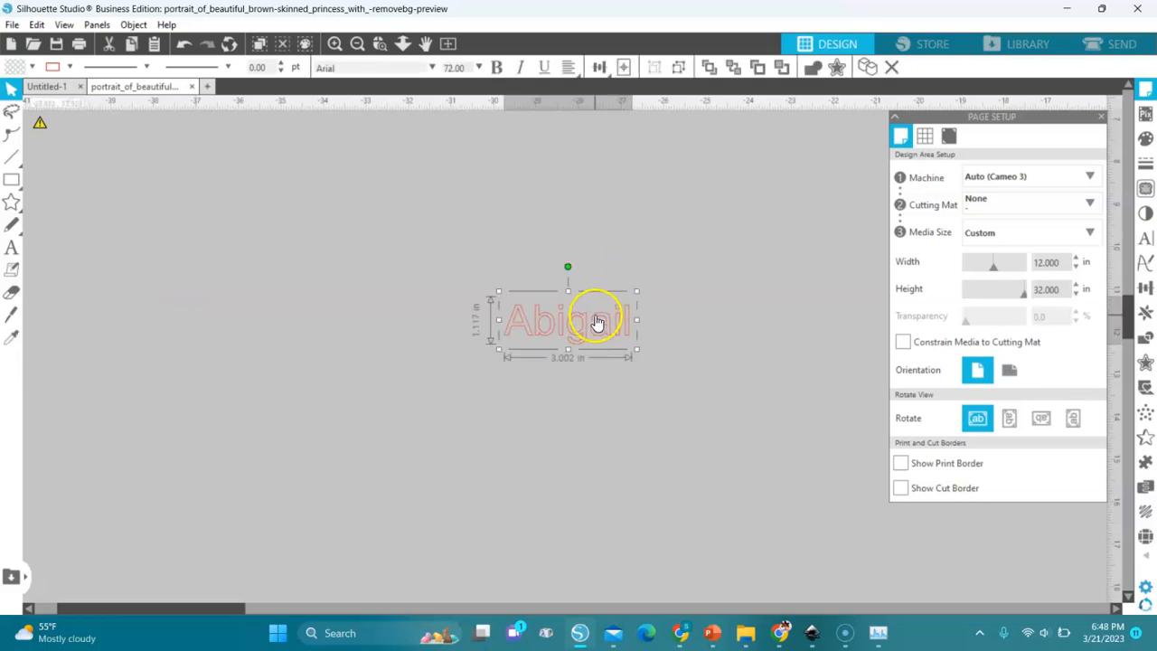
pyautogui.click(1144, 238)
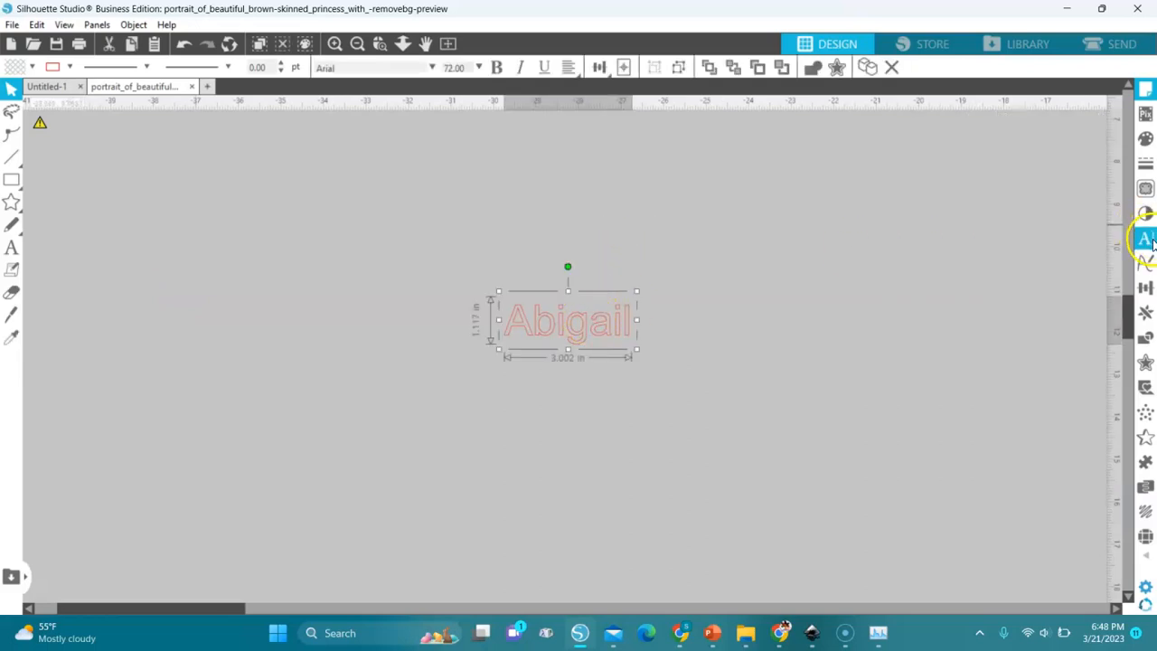
pyautogui.click(952, 223)
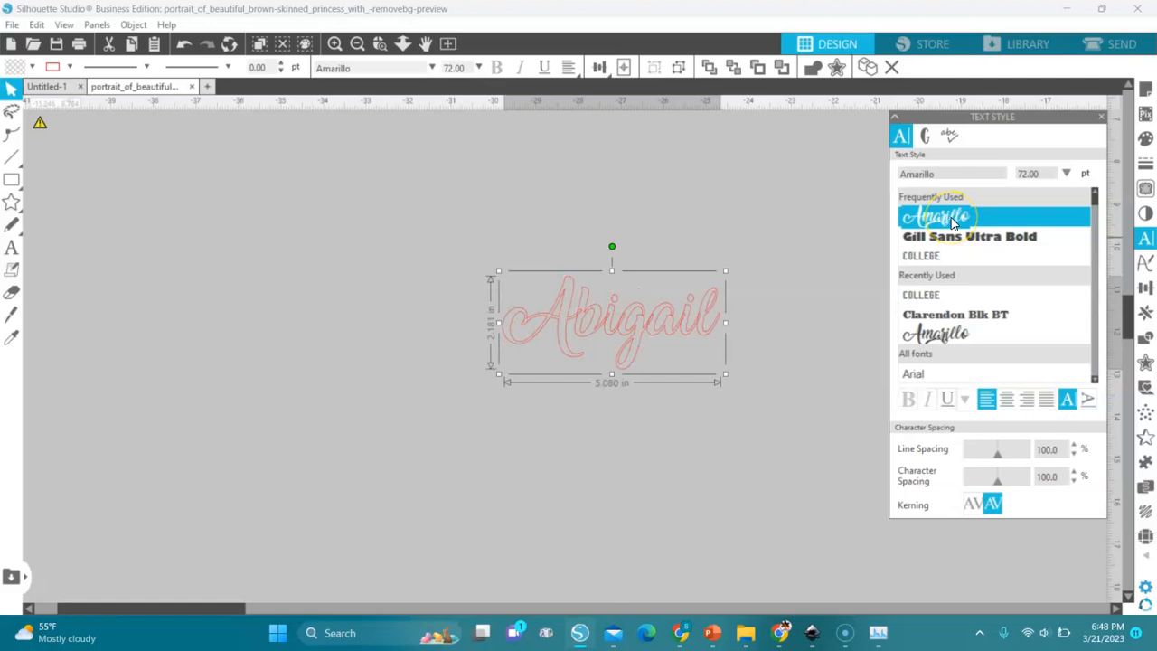
pyautogui.moveTo(692, 319); pyautogui.dragTo(571, 354)
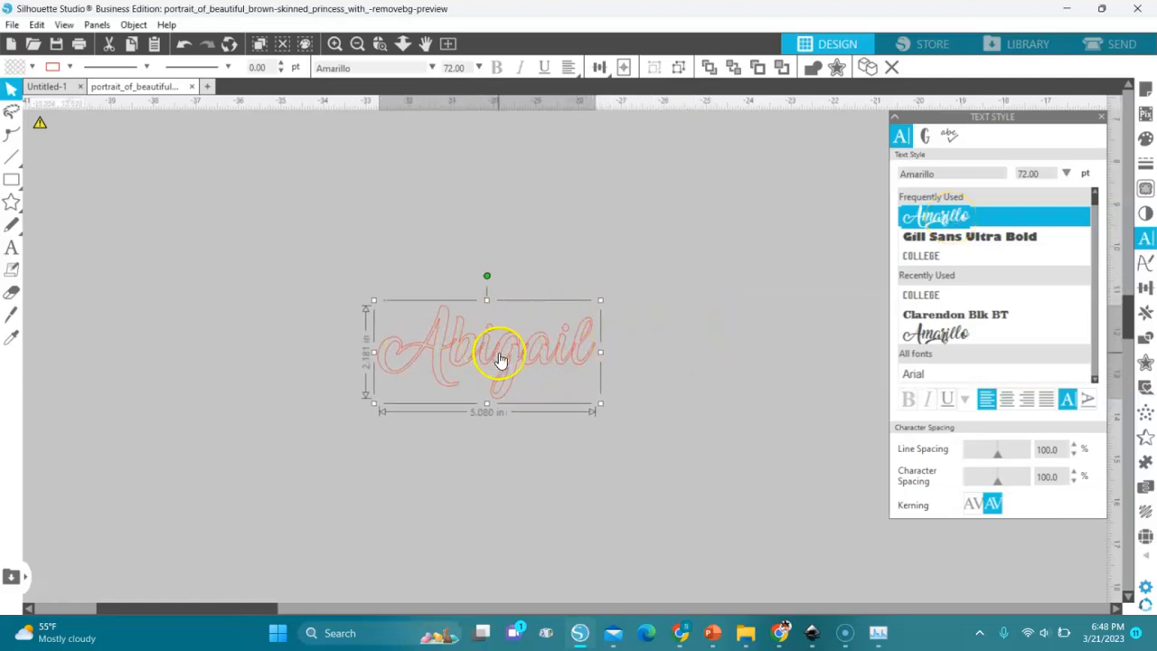
# - Weld the script name text, make it a compound path, and move it slightly upward
pyautogui.rightClick(550, 352)
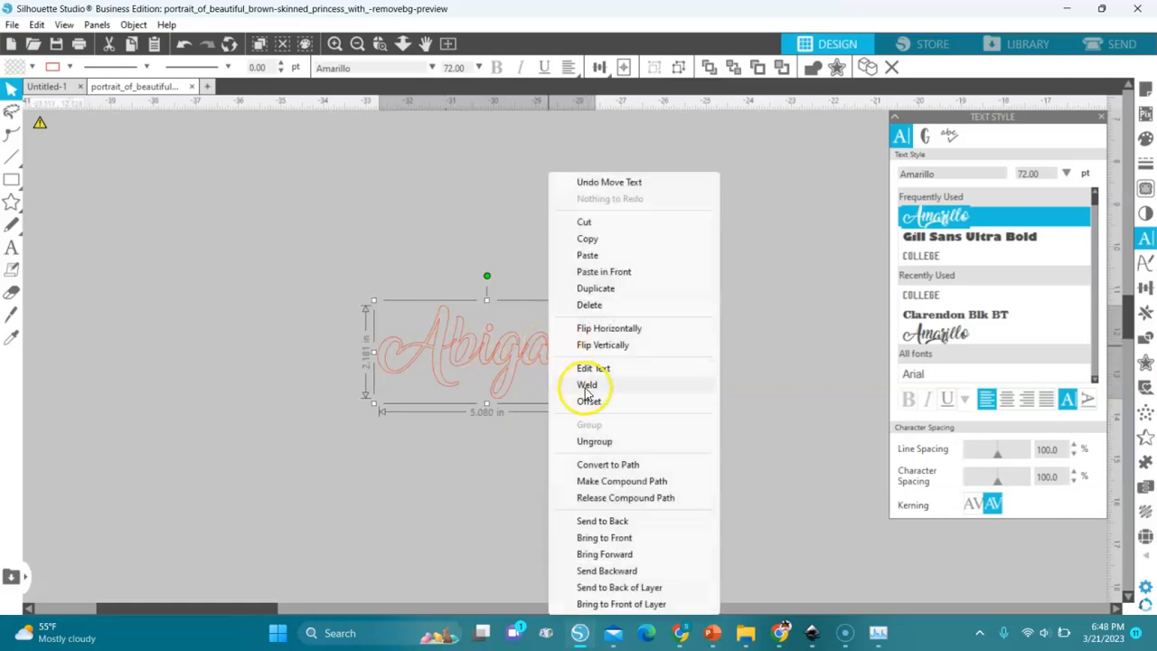
pyautogui.click(588, 385)
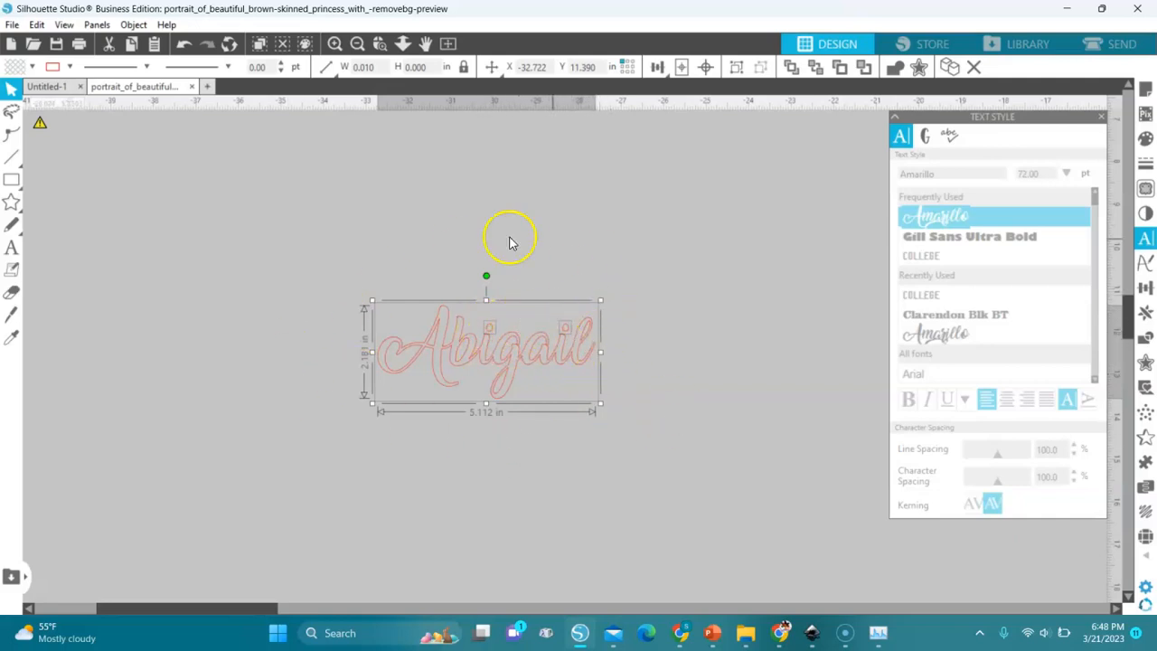
pyautogui.rightClick(529, 343)
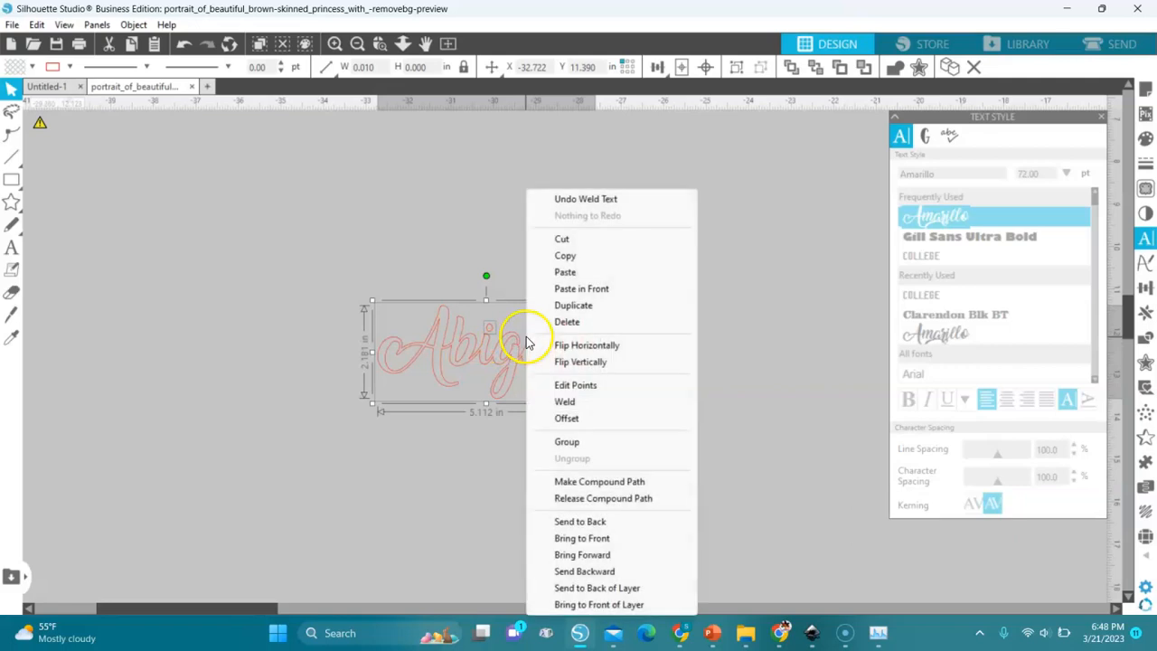
pyautogui.click(581, 482)
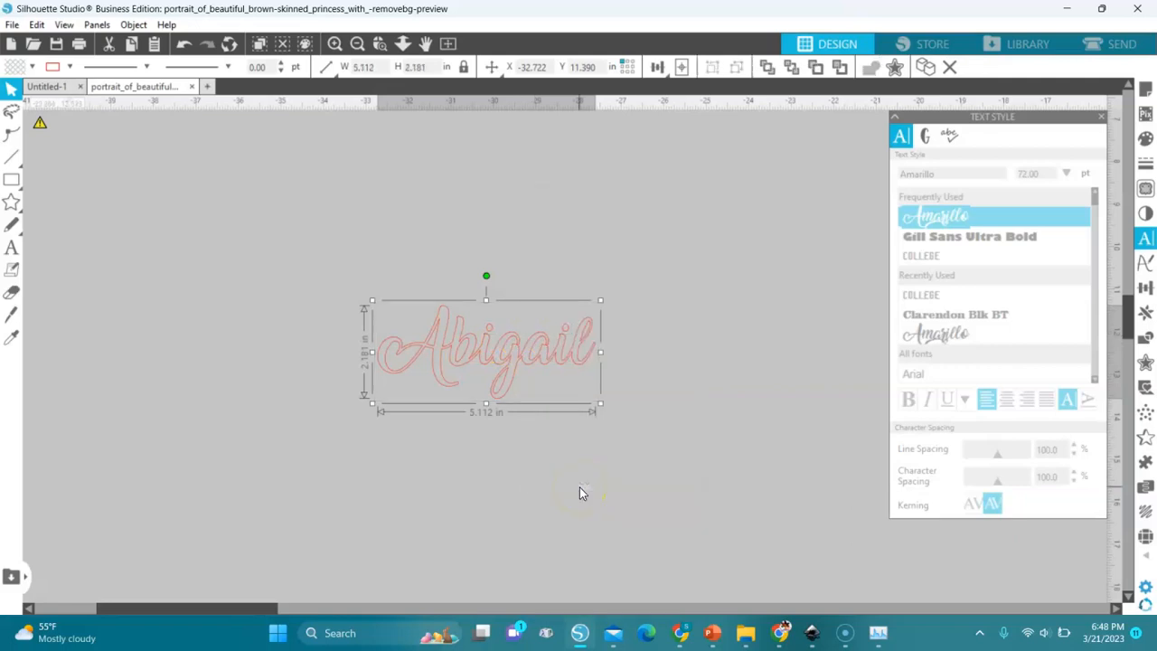
pyautogui.moveTo(555, 361); pyautogui.dragTo(553, 310)
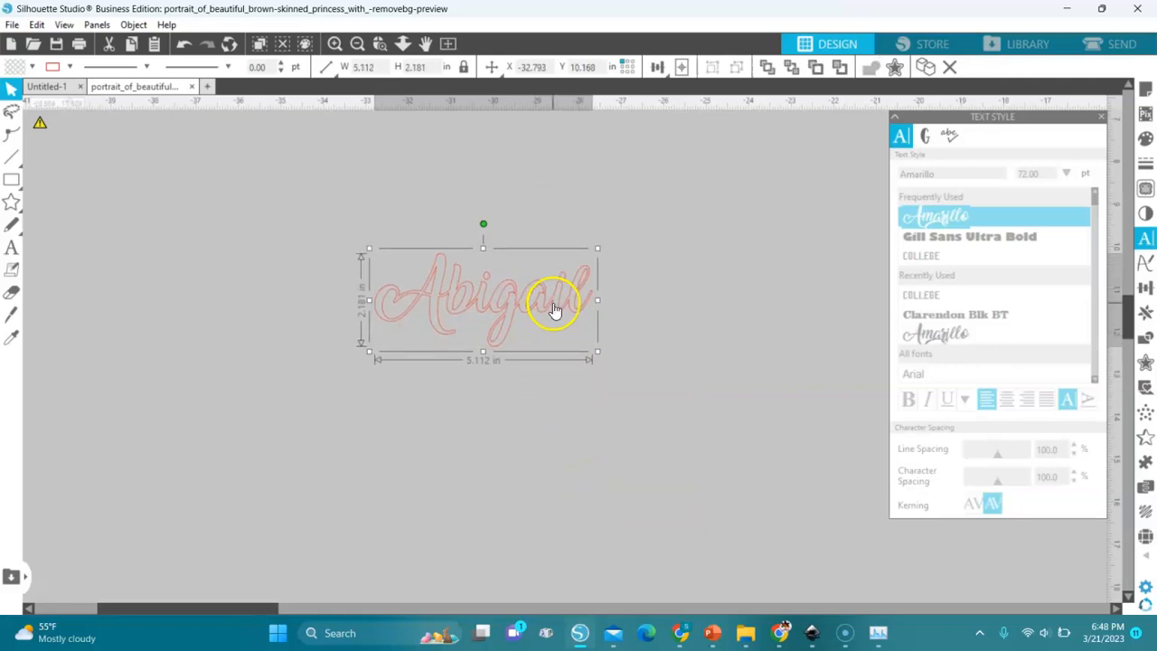
# - Fill the welded name with the repeating black, pink and white gradient preset
pyautogui.click(32, 66)
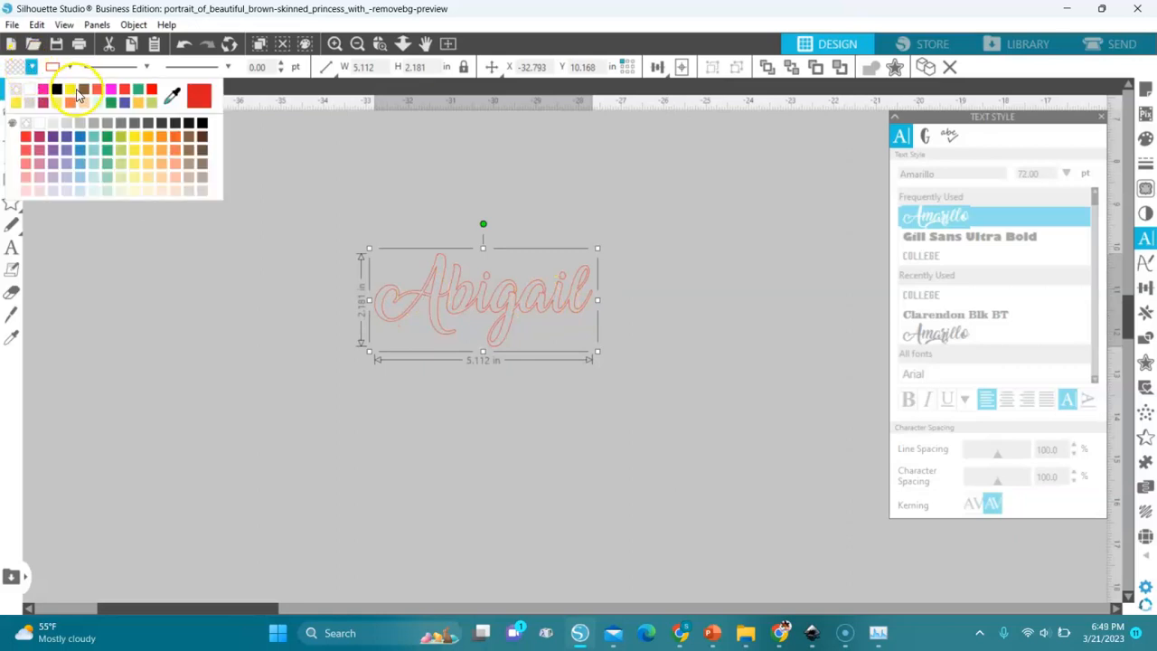
pyautogui.click(43, 87)
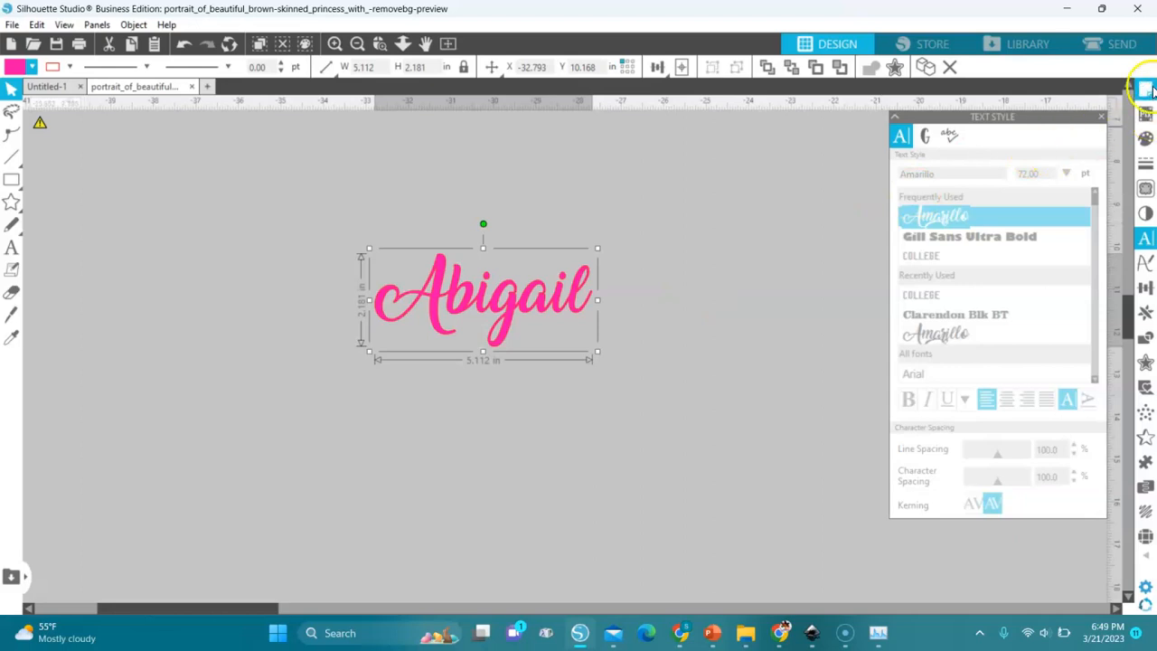
pyautogui.click(1146, 142)
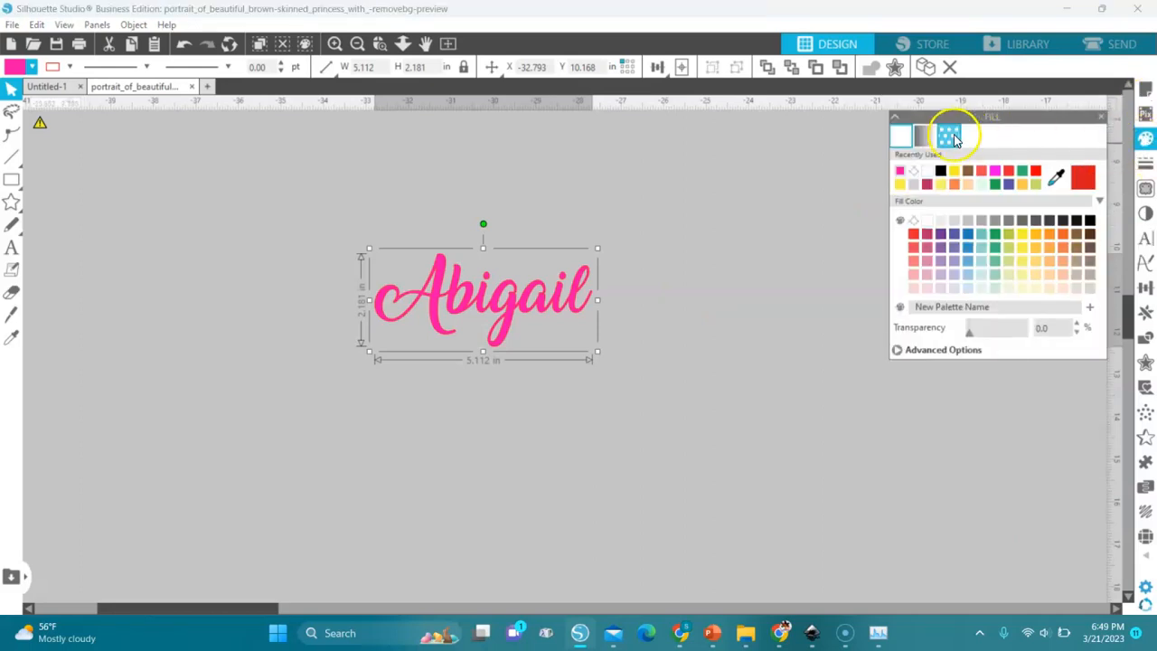
pyautogui.click(925, 137)
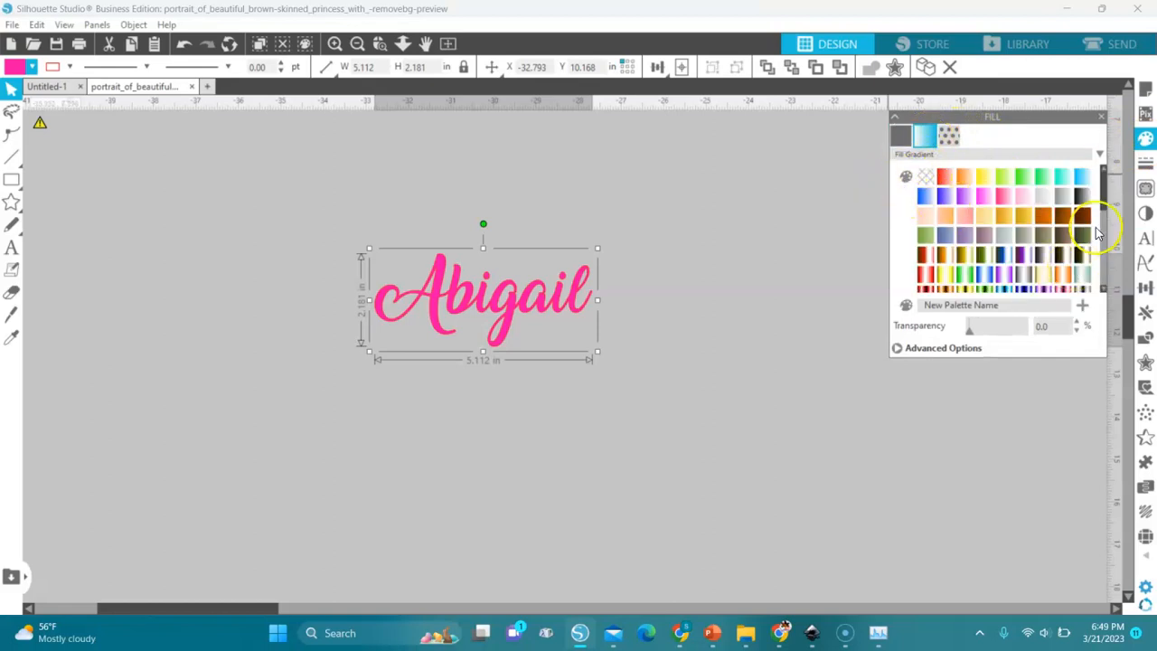
pyautogui.scroll(-2, 1104, 208)
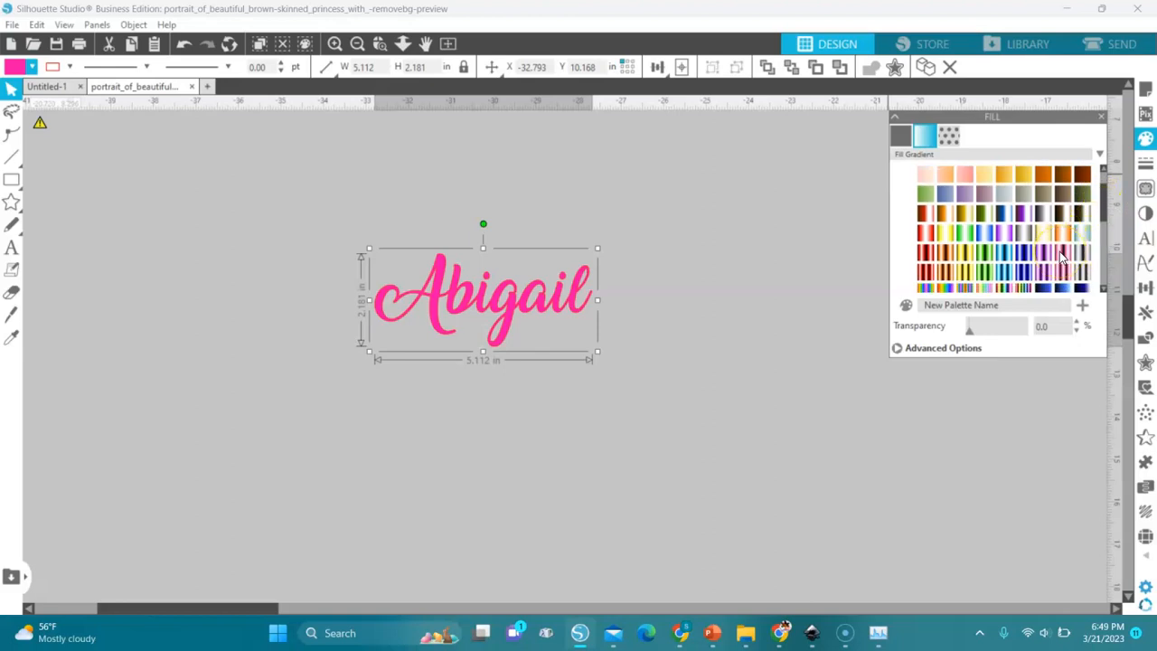
pyautogui.click(1063, 257)
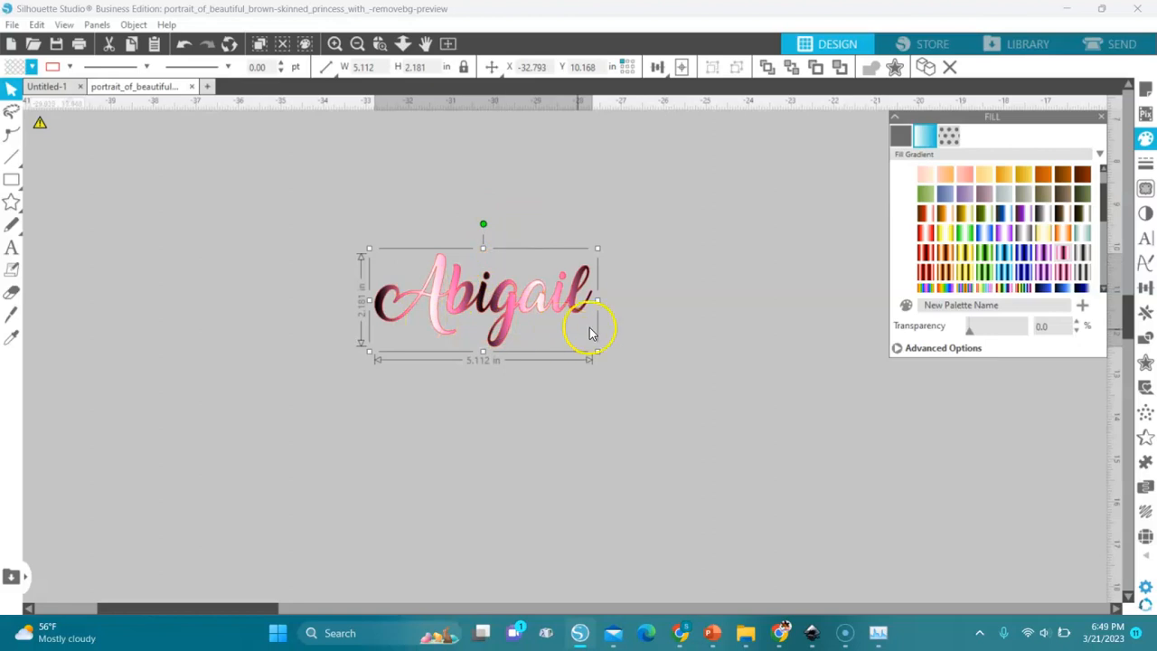
# - Remove stops from the name's gradient until only the two black ends, one pink stop and one white stop remain
pyautogui.click(926, 356)
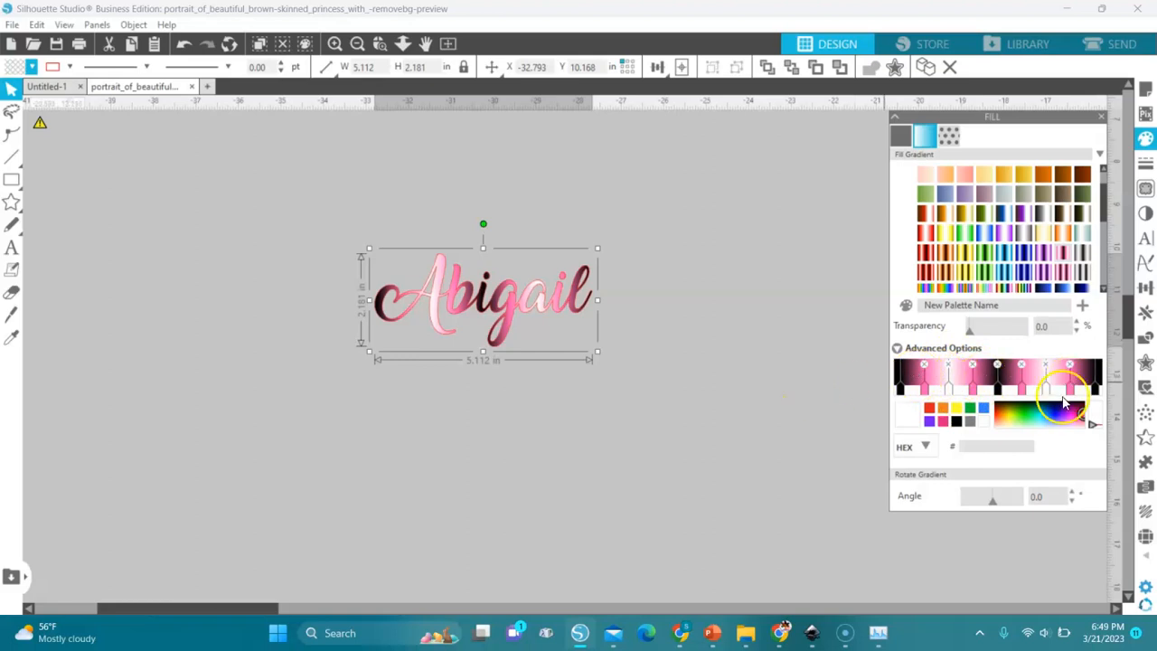
pyautogui.click(998, 367)
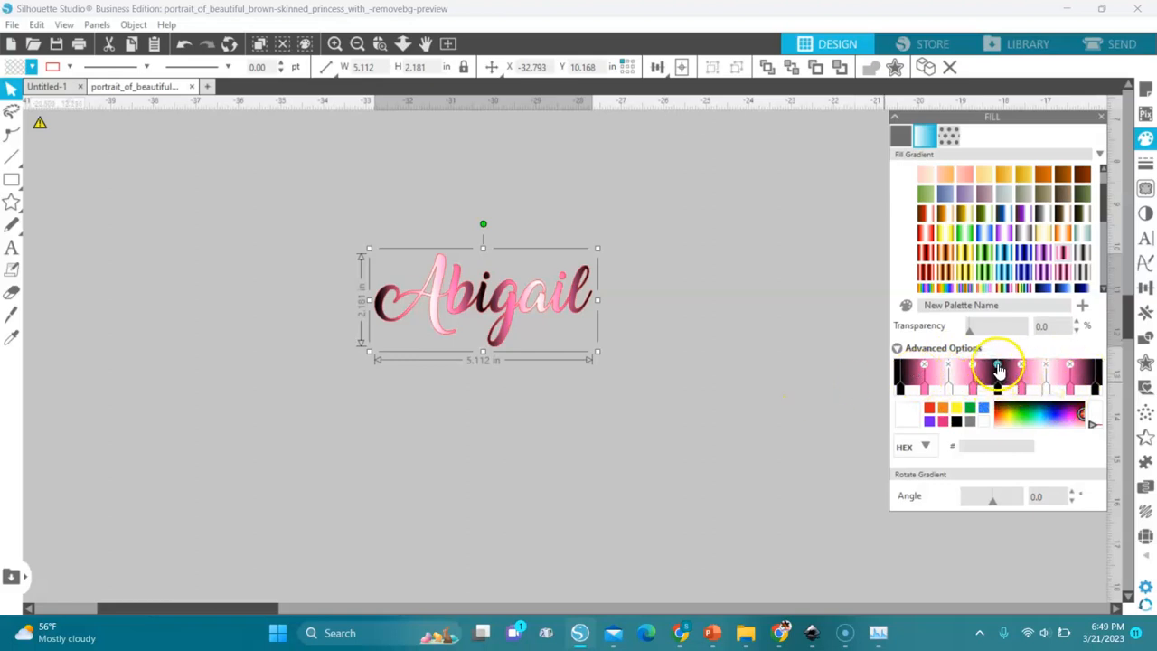
pyautogui.click(996, 365)
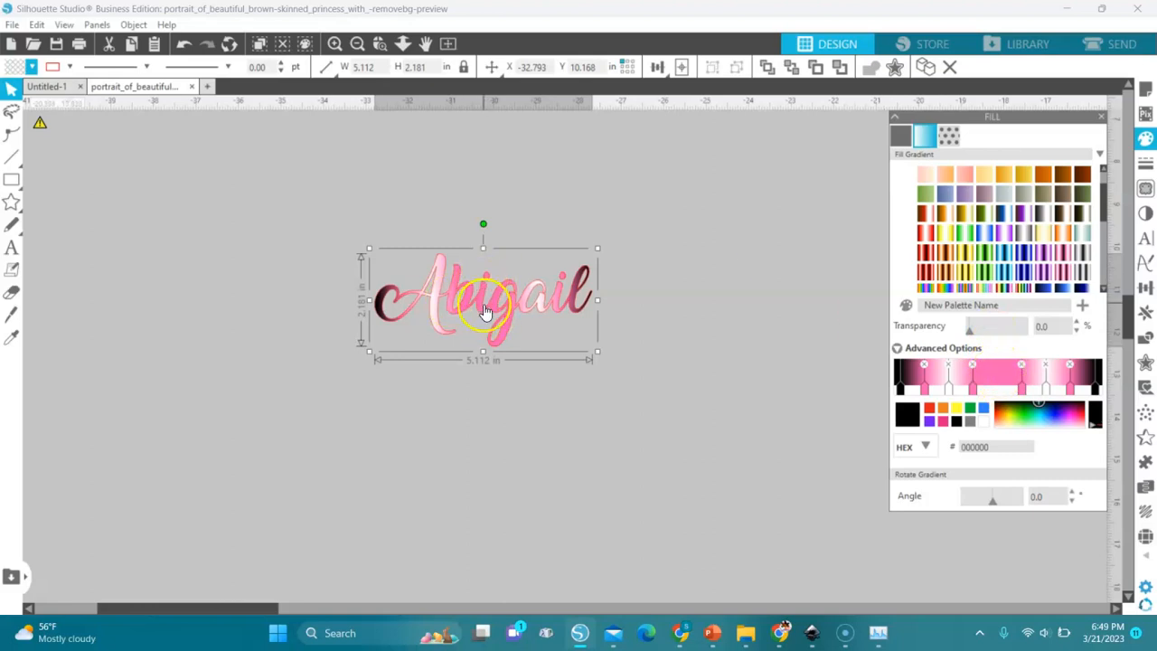
pyautogui.click(1070, 366)
pyautogui.click(950, 370)
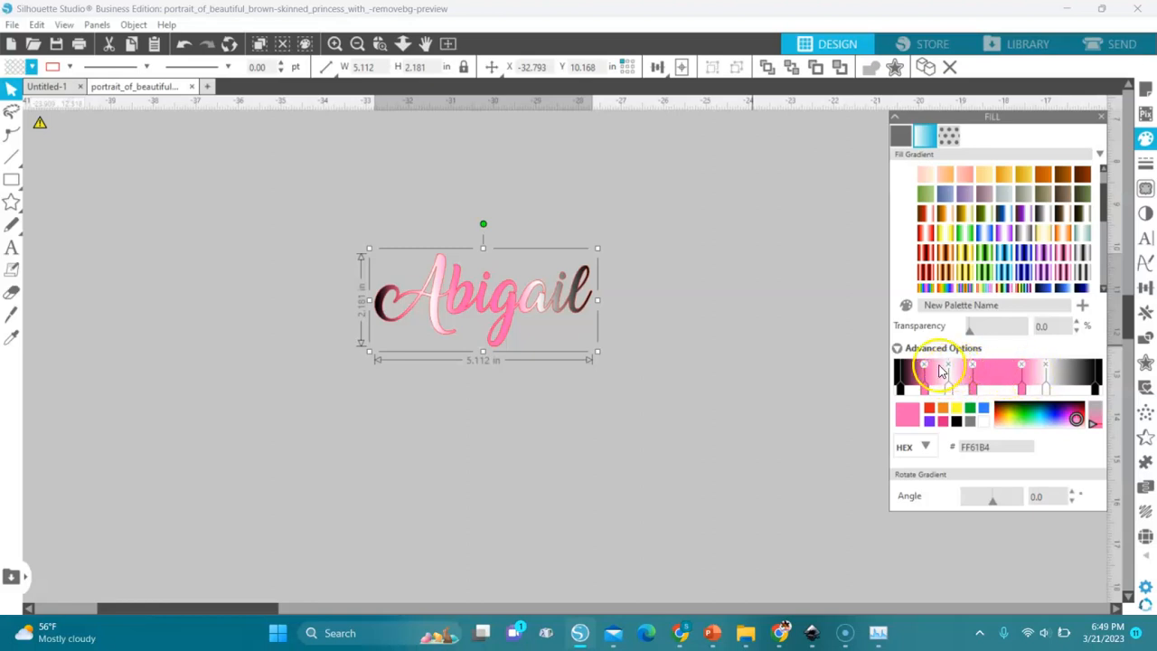
pyautogui.click(948, 366)
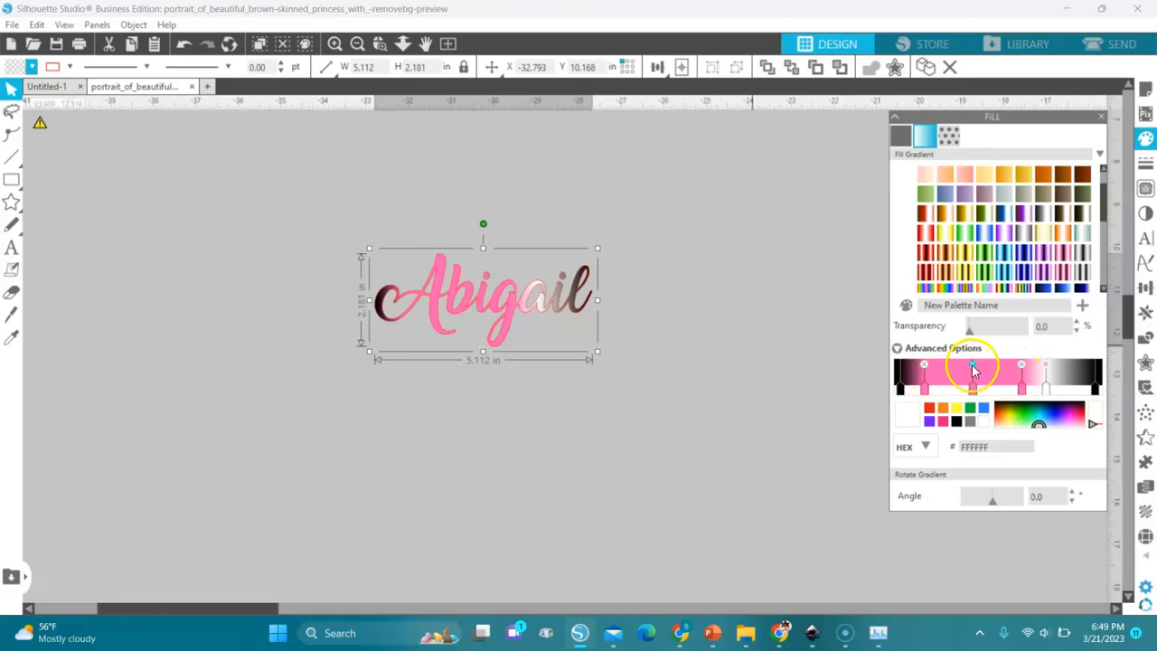
pyautogui.click(972, 366)
pyautogui.click(924, 366)
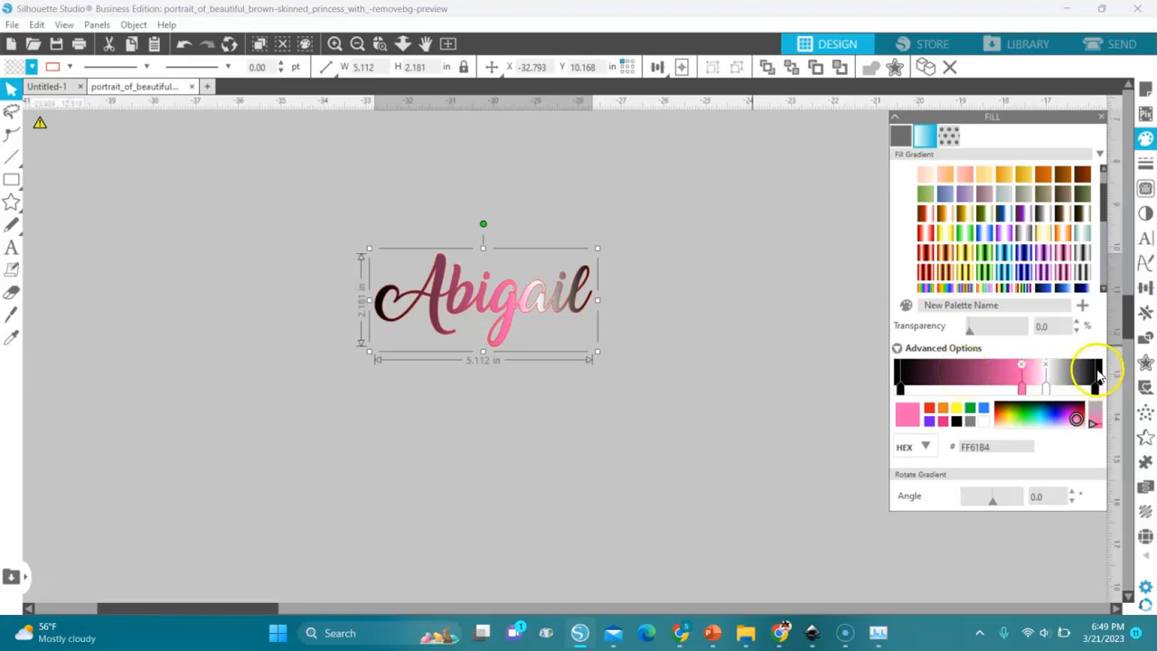
# - Recolor the gradient's right-end black stop to white FFFFFF and shift the pink stop toward the middle
pyautogui.click(1097, 378)
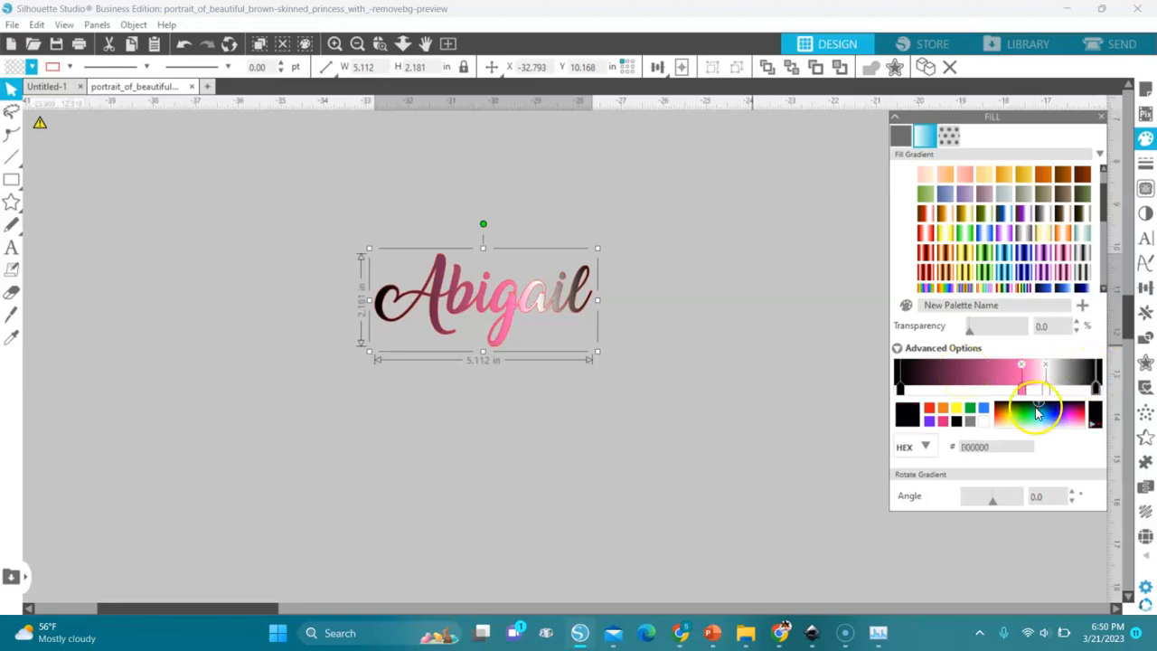
pyautogui.click(984, 421)
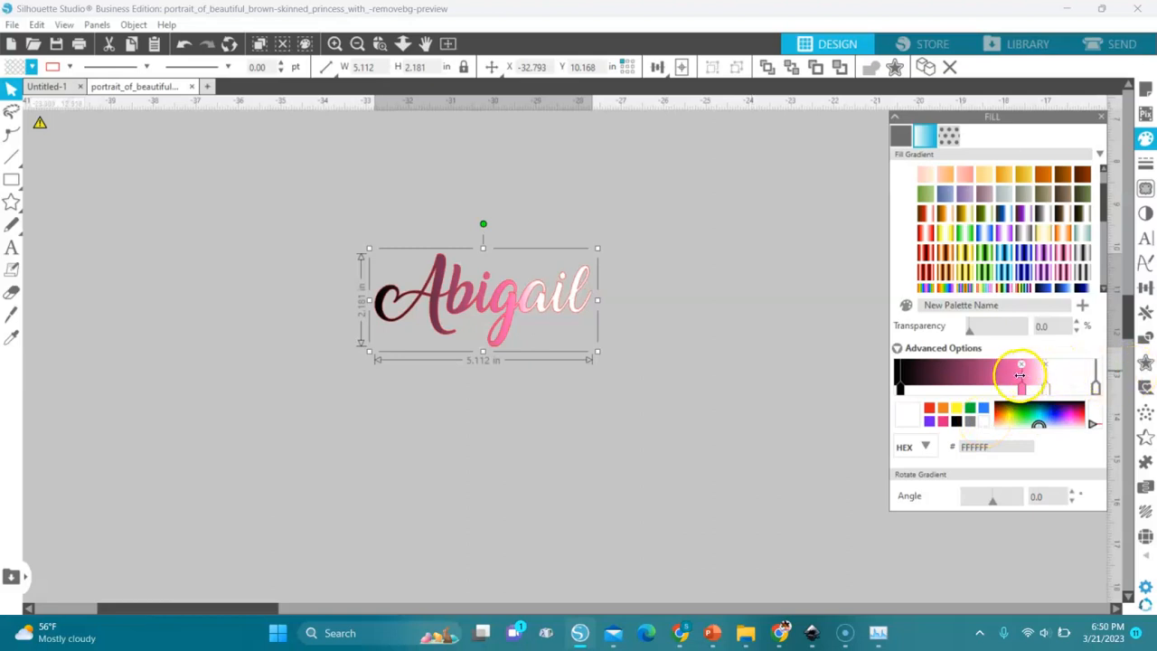
pyautogui.moveTo(1018, 376); pyautogui.dragTo(993, 378)
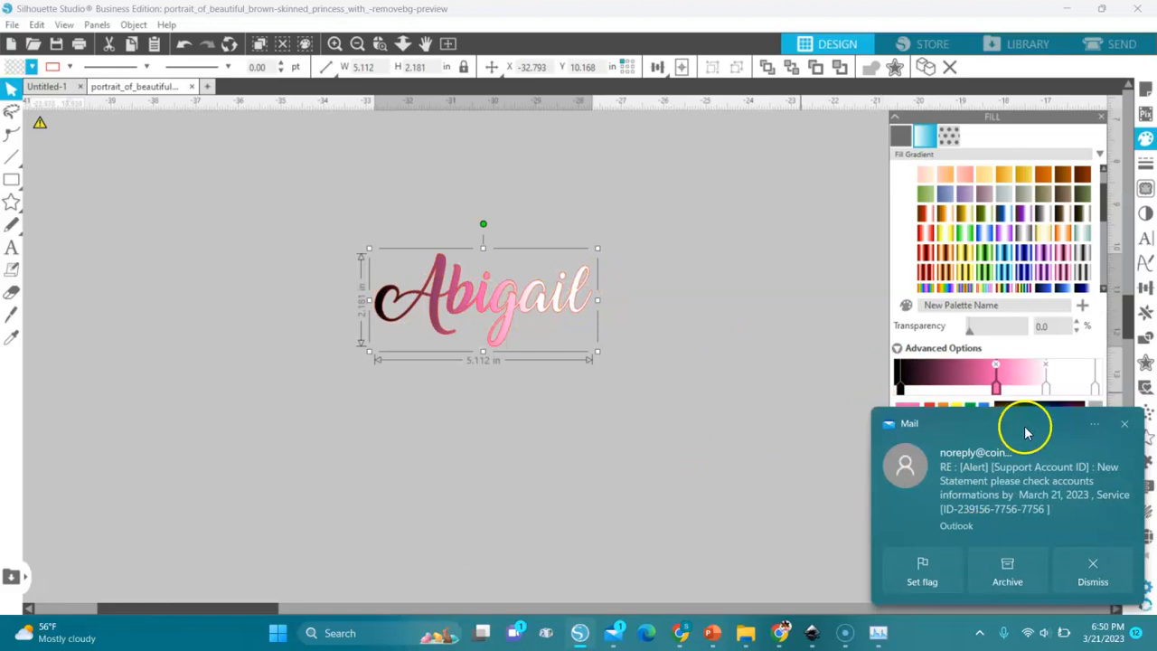
# - Dismiss the mail notification and rotate the name's gradient to an angle of -80 degrees
pyautogui.click(1124, 422)
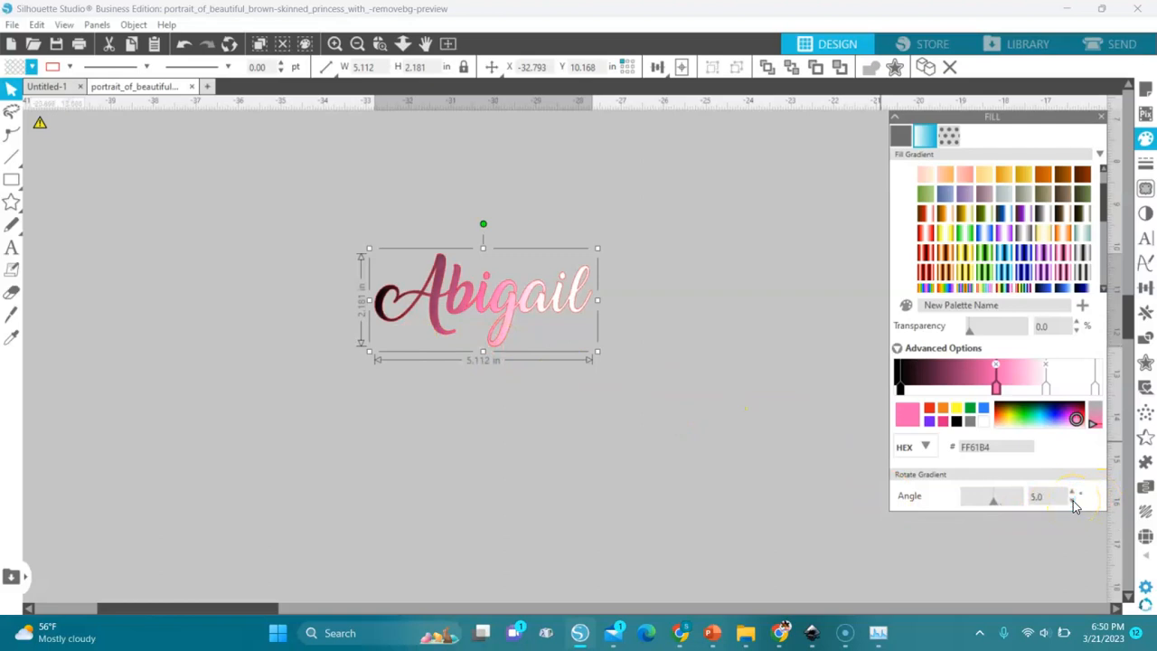
pyautogui.moveTo(1072, 501); pyautogui.dragTo(1073, 501)
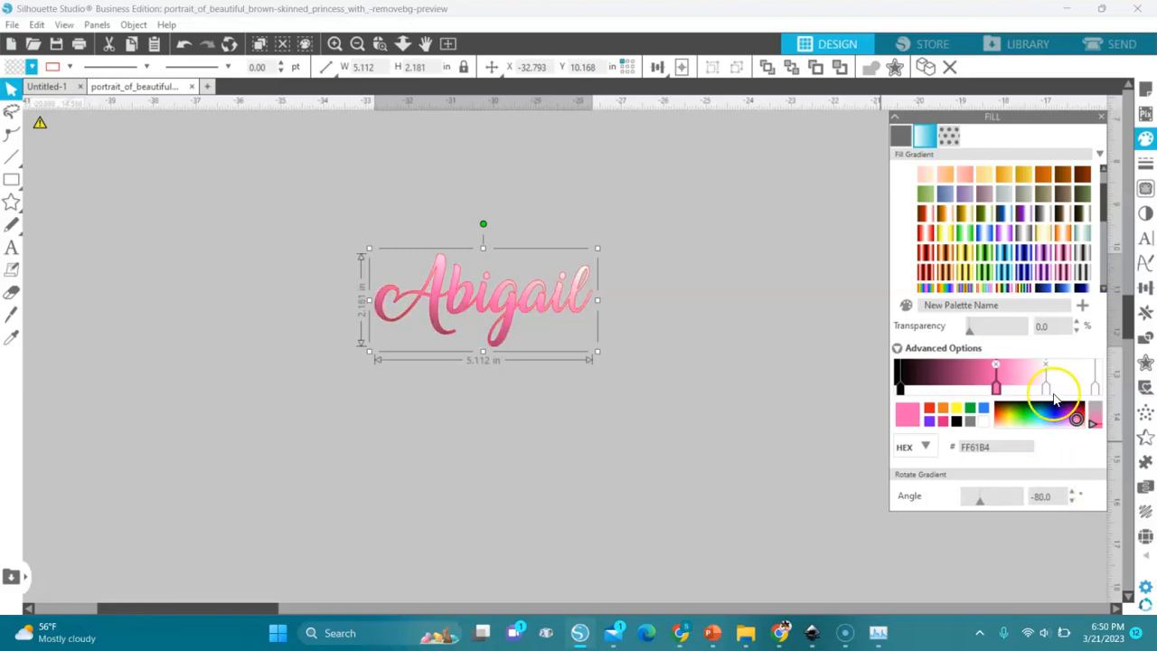
# - Add a darker pink D45197 stop beside the bright pink one and shift the bright pink stop toward the white end
pyautogui.click(980, 379)
pyautogui.moveTo(980, 378); pyautogui.dragTo(967, 378)
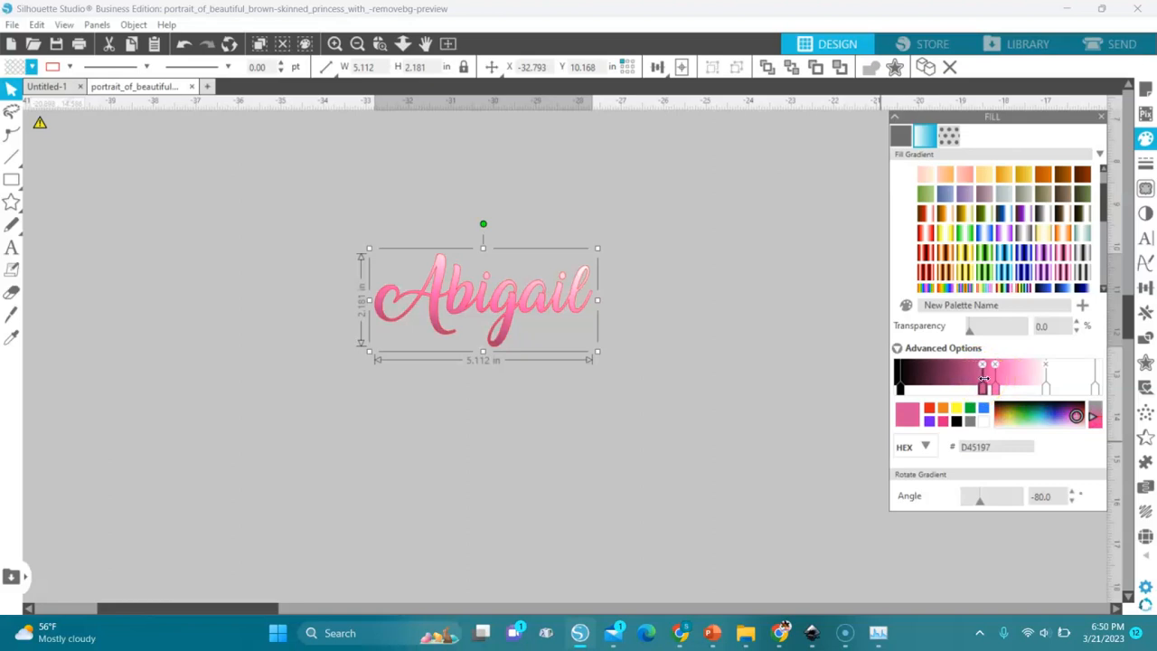
pyautogui.moveTo(995, 378); pyautogui.dragTo(1021, 384)
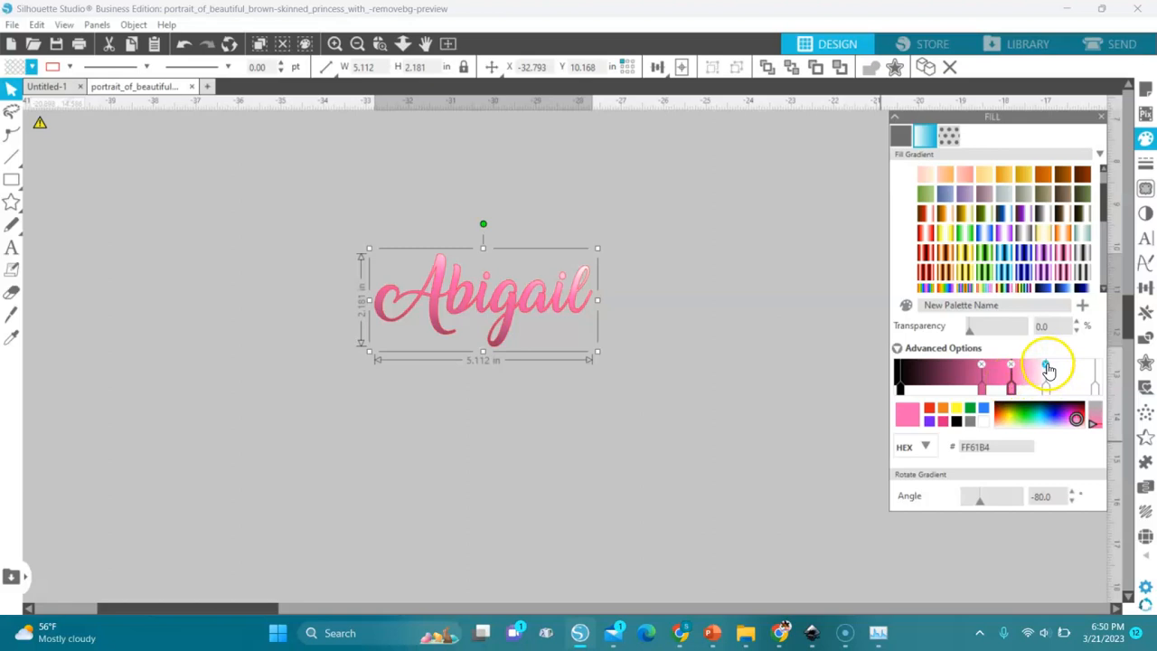
pyautogui.click(1047, 366)
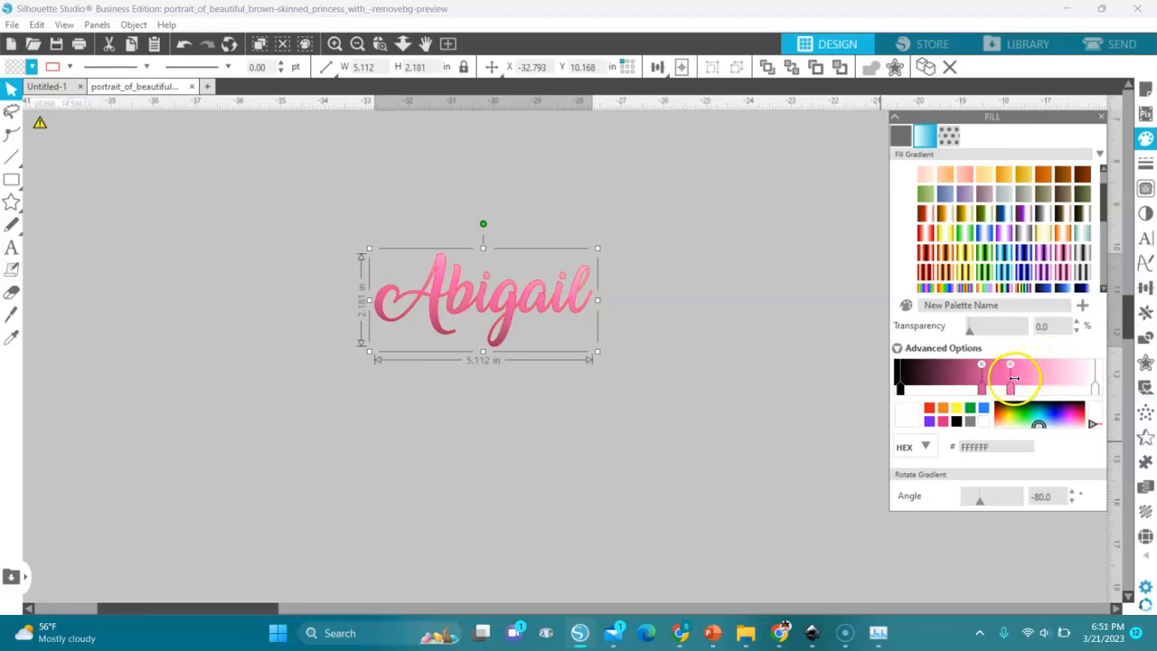
pyautogui.moveTo(1011, 378)
pyautogui.mouseDown()
pyautogui.moveTo(1053, 374)
pyautogui.moveTo(1024, 377)
pyautogui.mouseUp()
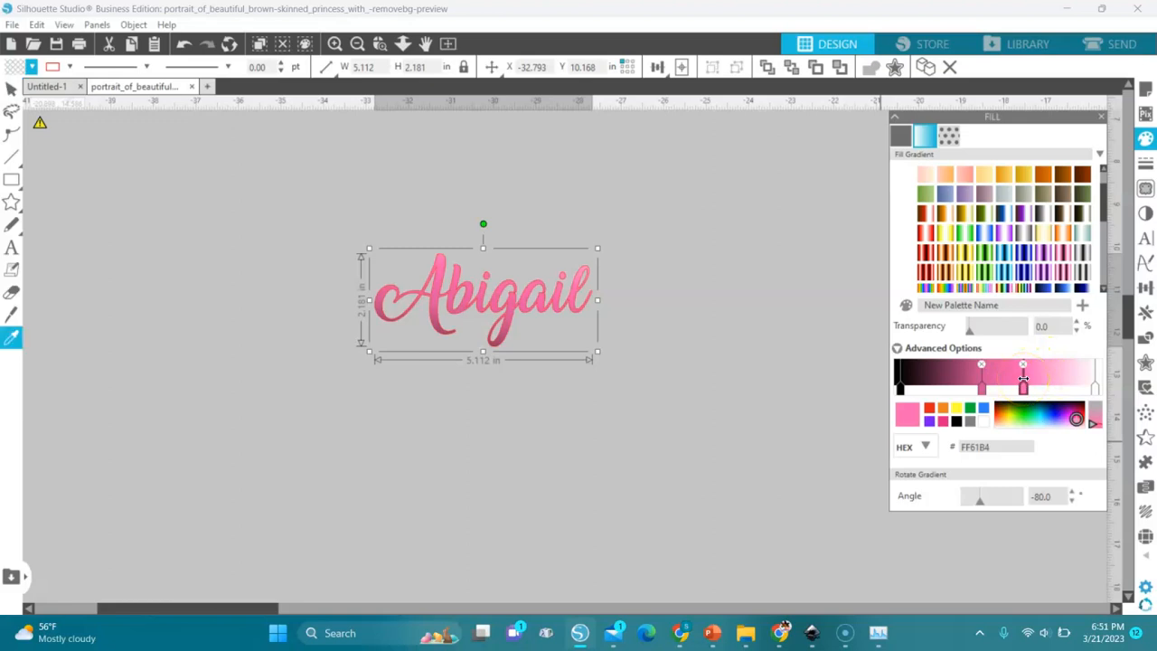
pyautogui.hotkey('ctrl', 'z')
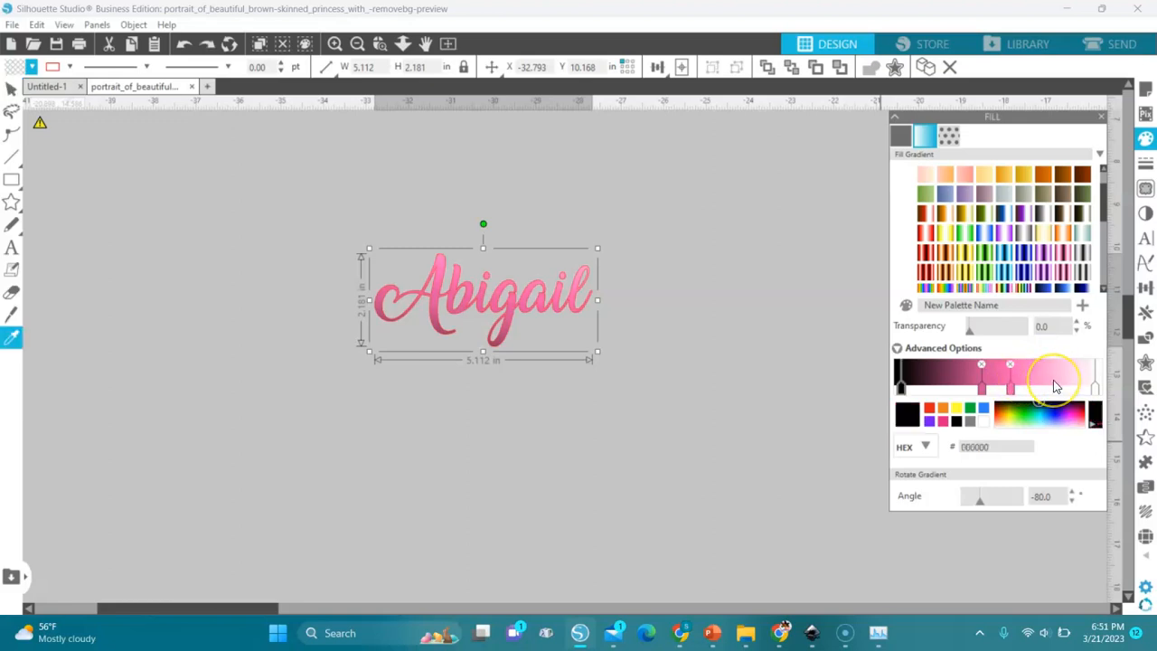
pyautogui.hotkey('ctrl', 'z')
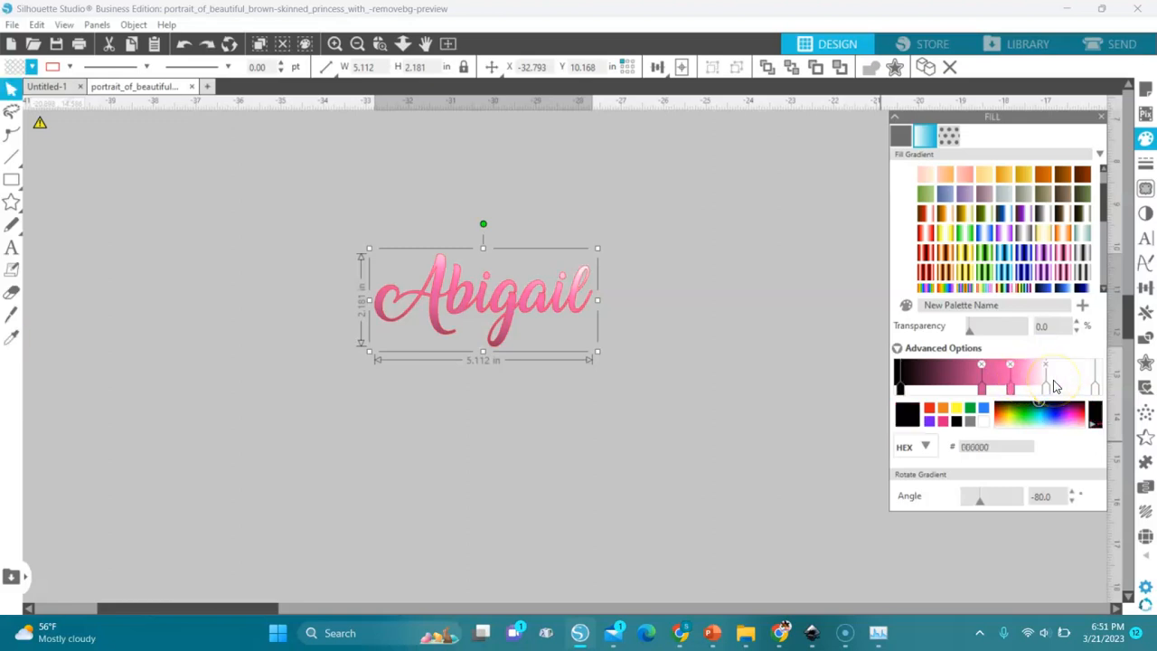
# - Remove the bright pink FF61B4 stop from the name's gradient
pyautogui.click(1010, 366)
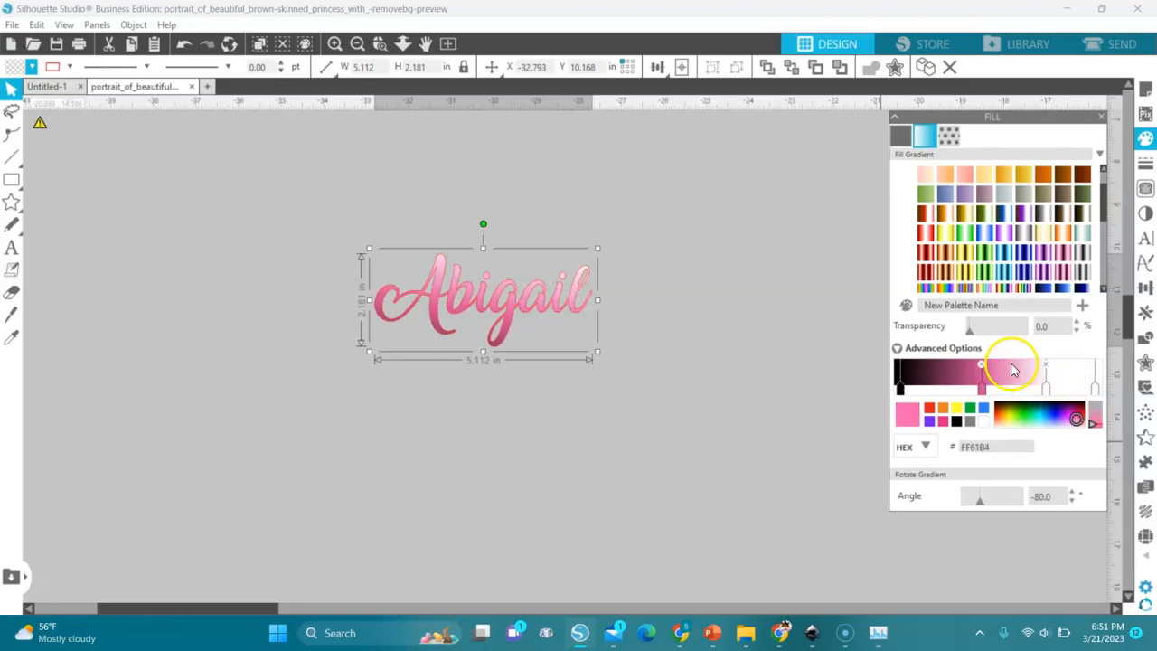
# - Recolor the gradient's black end stop to pink E0267F and remove the darker pink stop in the middle
pyautogui.click(902, 384)
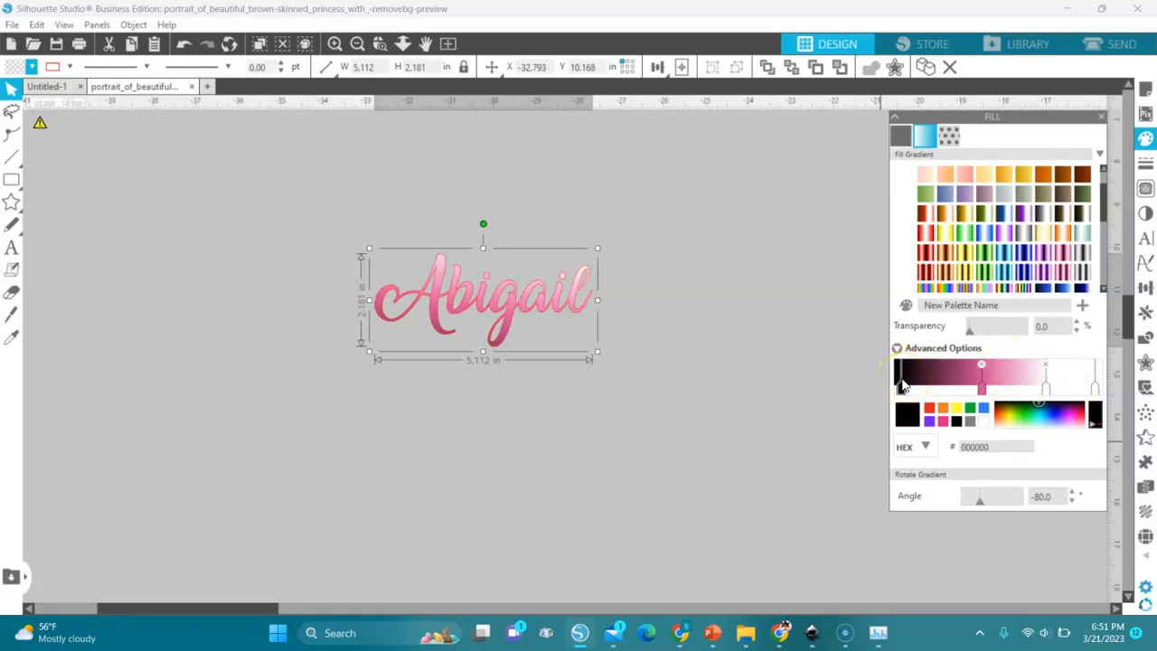
pyautogui.click(946, 421)
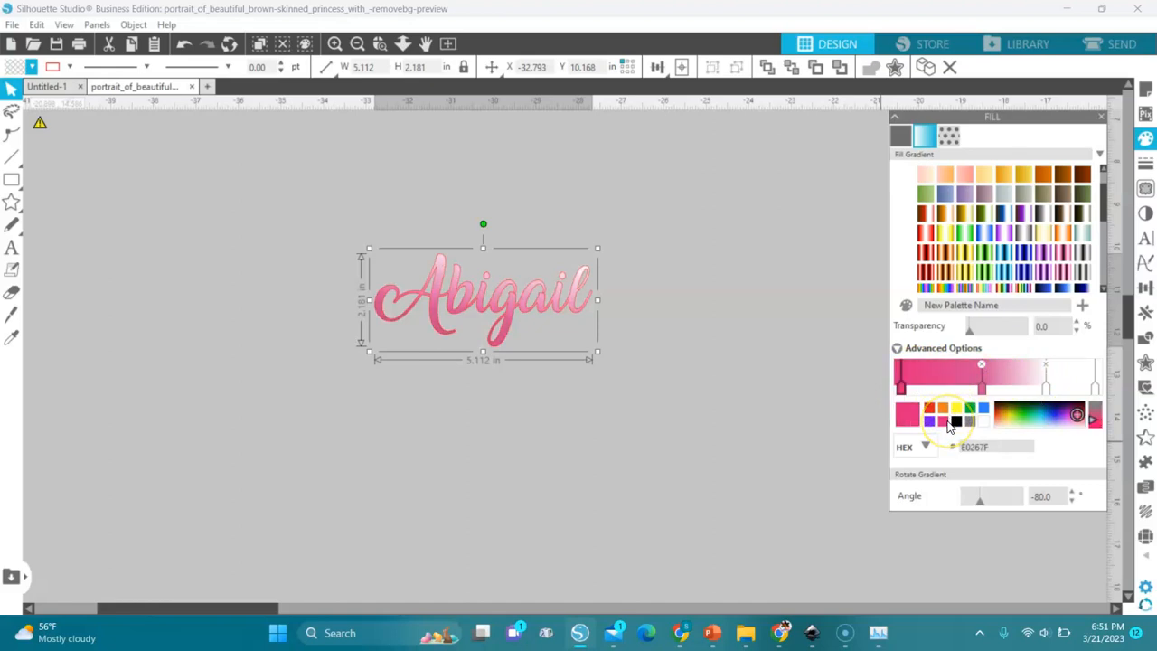
pyautogui.click(982, 366)
# - Shift the gradient's inner white stop toward the pink end and add a light pink EE8BBB stop between them
pyautogui.moveTo(1049, 372); pyautogui.dragTo(1031, 373)
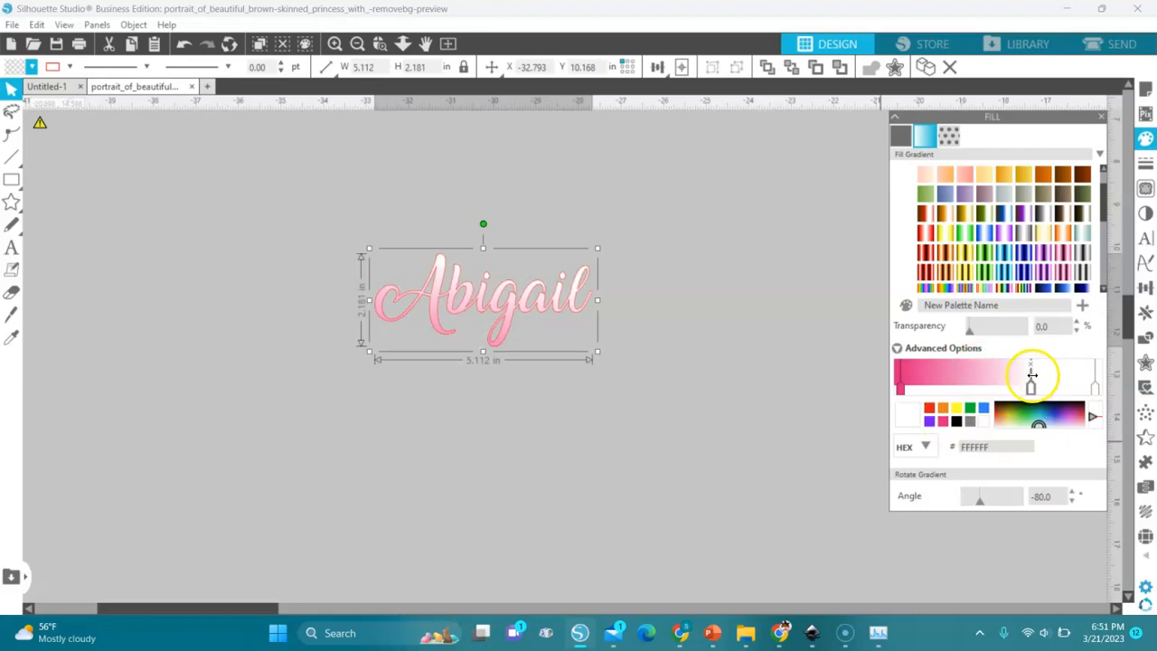
pyautogui.click(1033, 365)
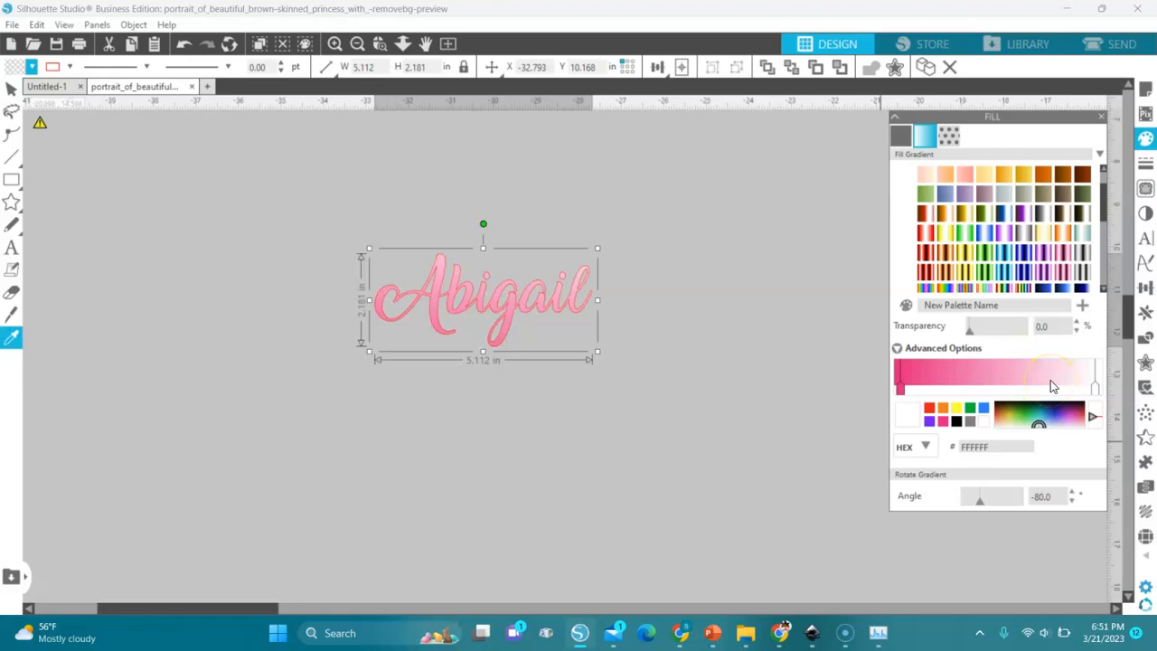
pyautogui.click(1050, 381)
pyautogui.moveTo(1050, 381); pyautogui.dragTo(1023, 385)
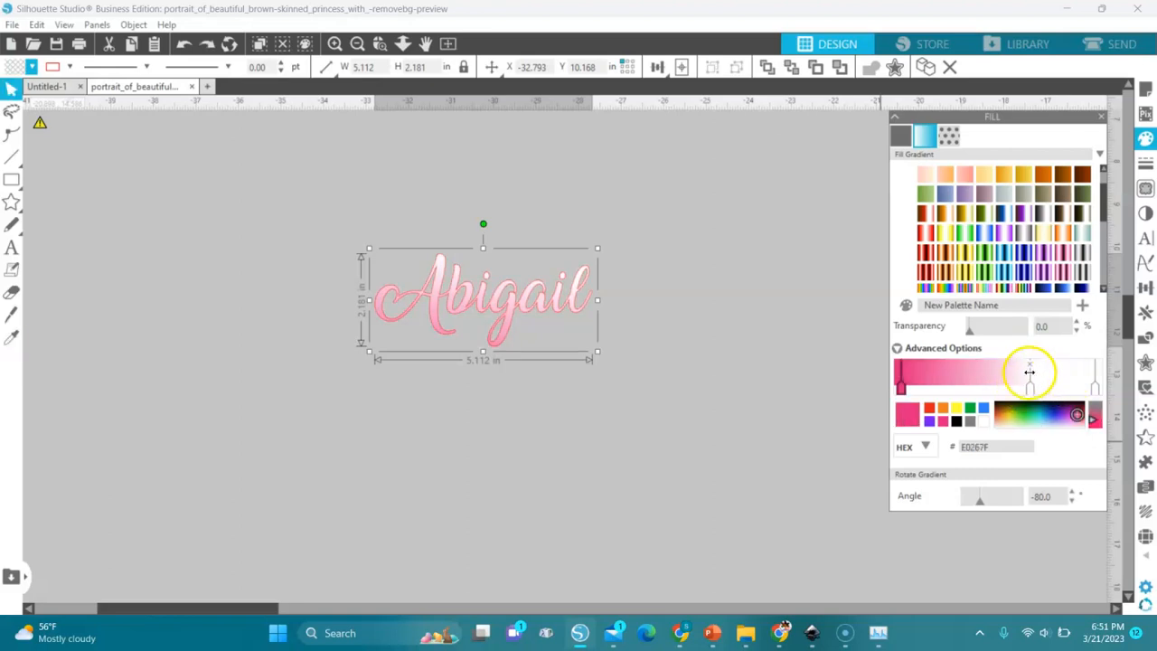
pyautogui.click(1028, 374)
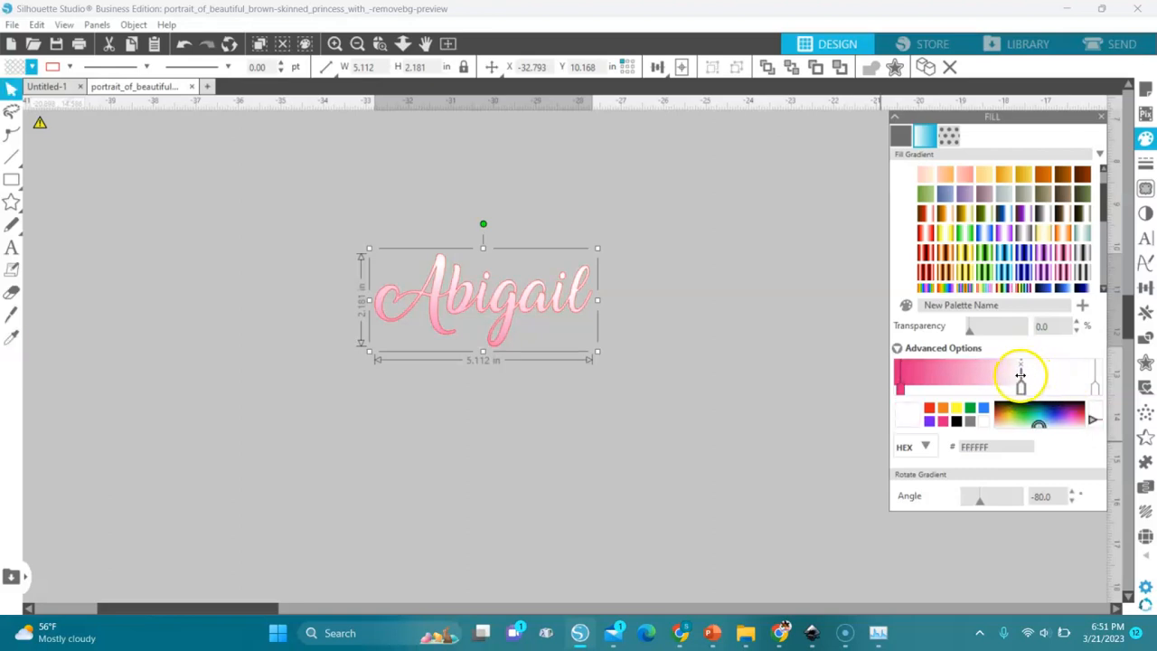
pyautogui.moveTo(1026, 374); pyautogui.dragTo(1029, 374)
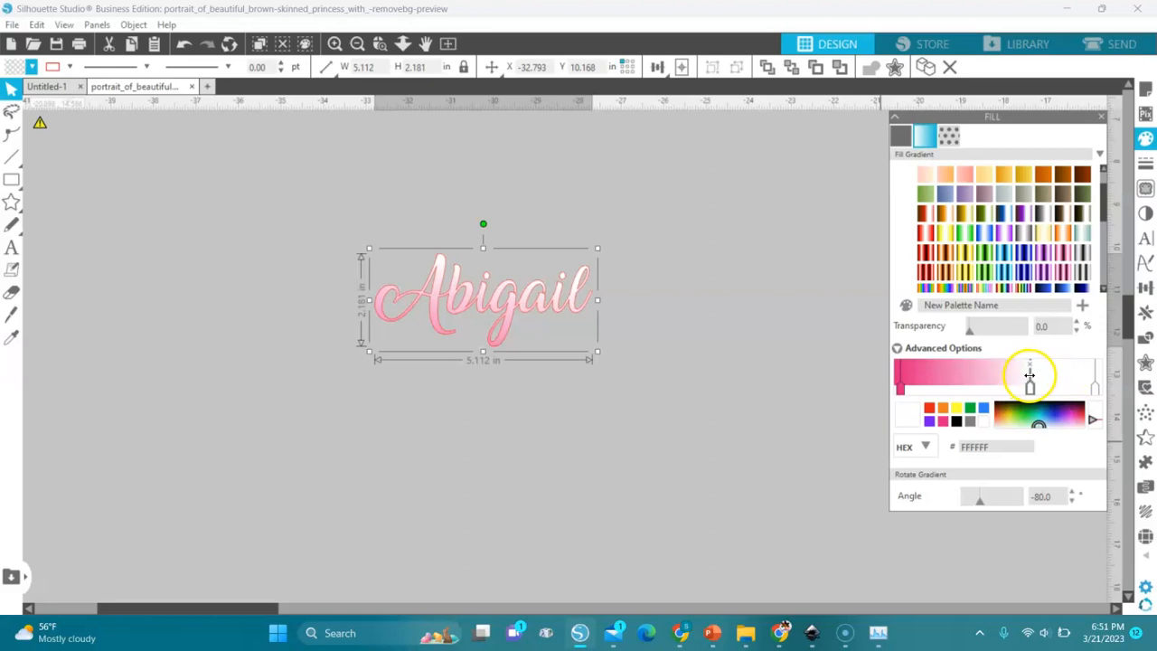
pyautogui.click(959, 374)
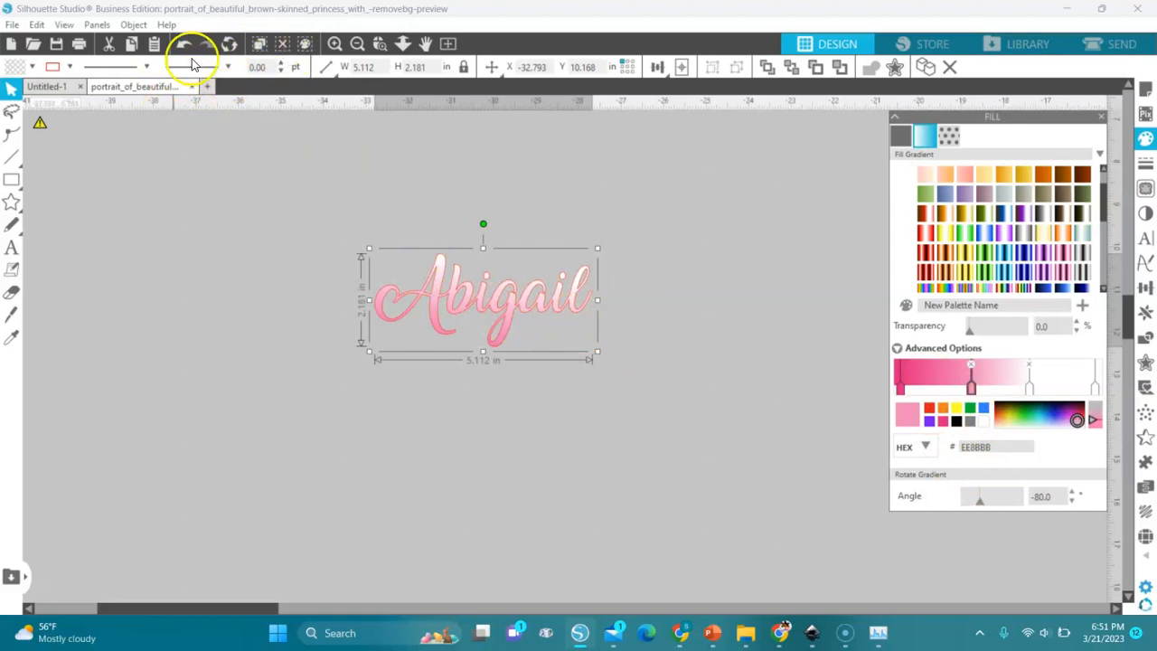
# - Make the name's outline transparent and create an outward offset of about 0.07 inches around the lettering
pyautogui.click(69, 66)
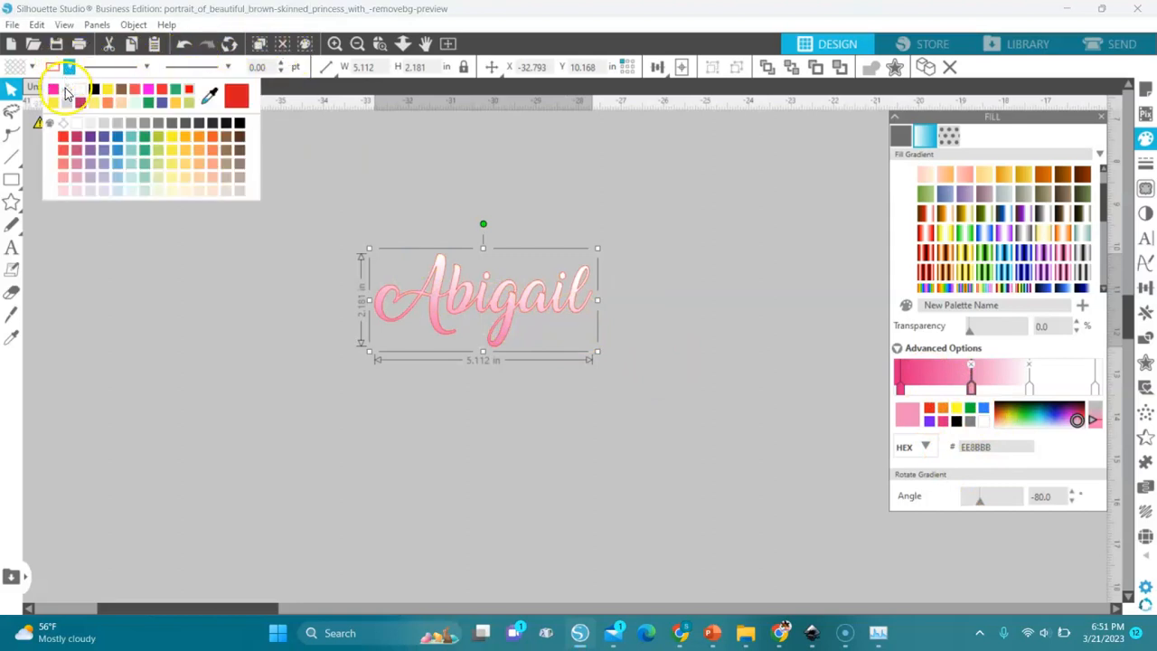
pyautogui.click(66, 90)
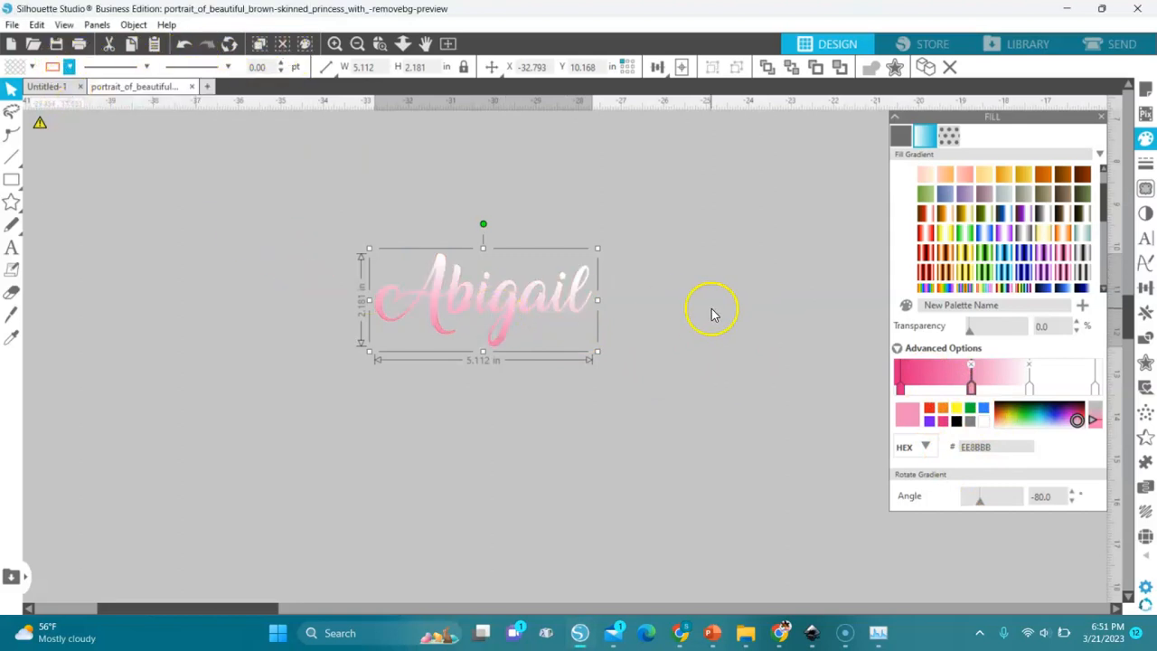
pyautogui.click(1145, 361)
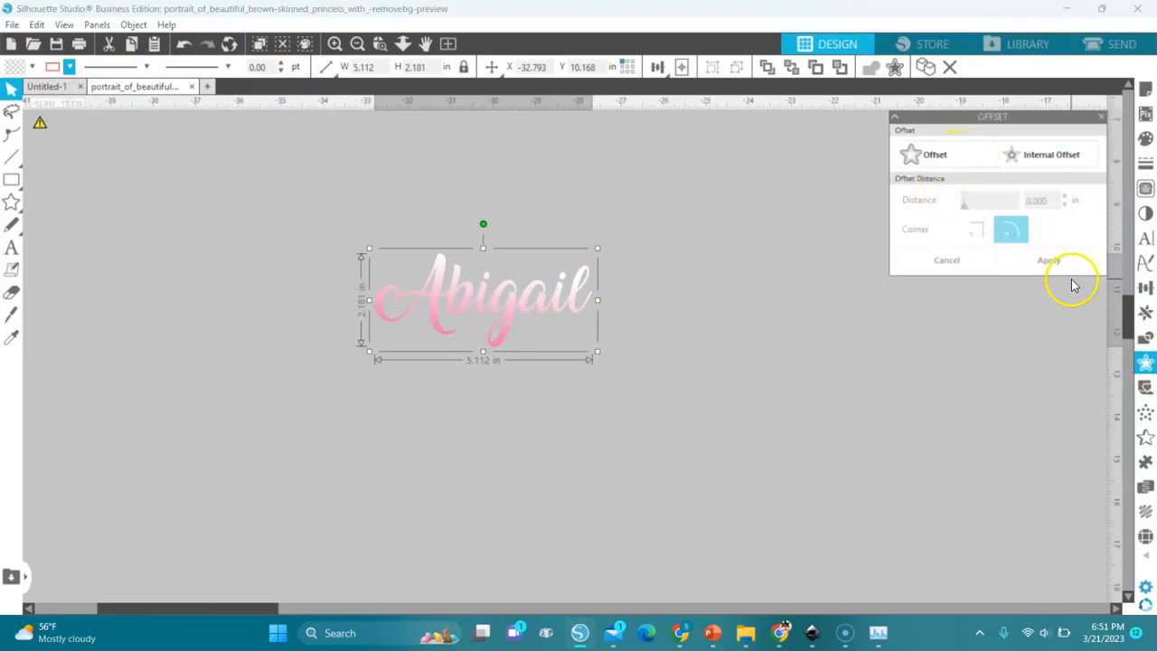
pyautogui.click(923, 155)
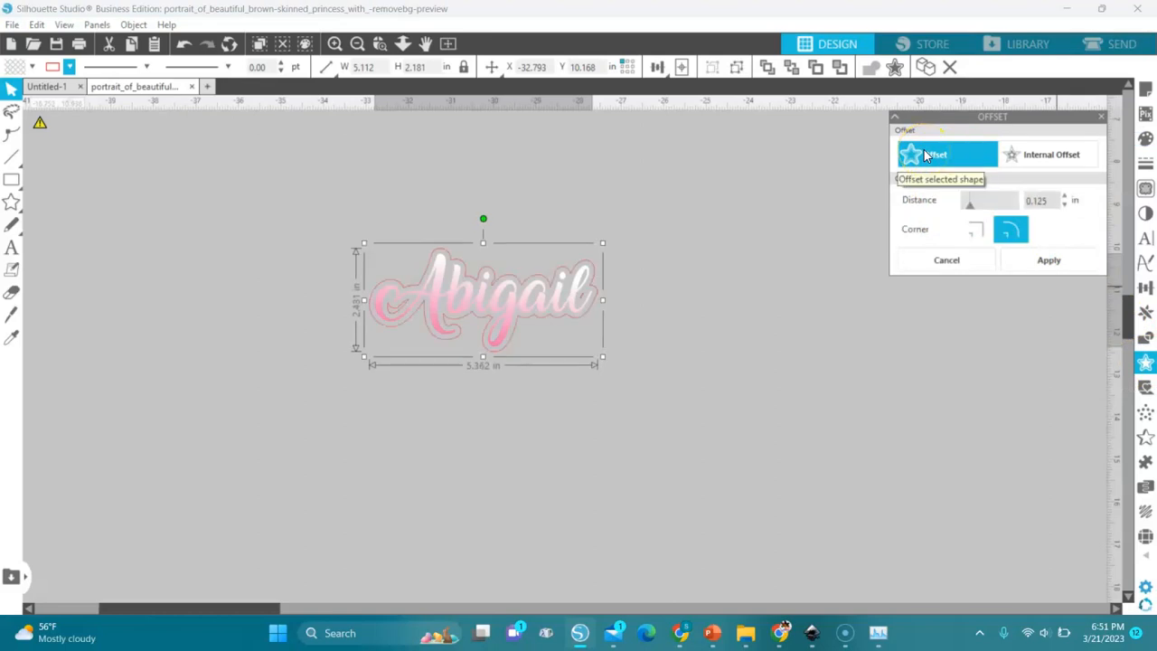
pyautogui.click(1066, 206)
pyautogui.click(1065, 206)
pyautogui.click(1066, 206)
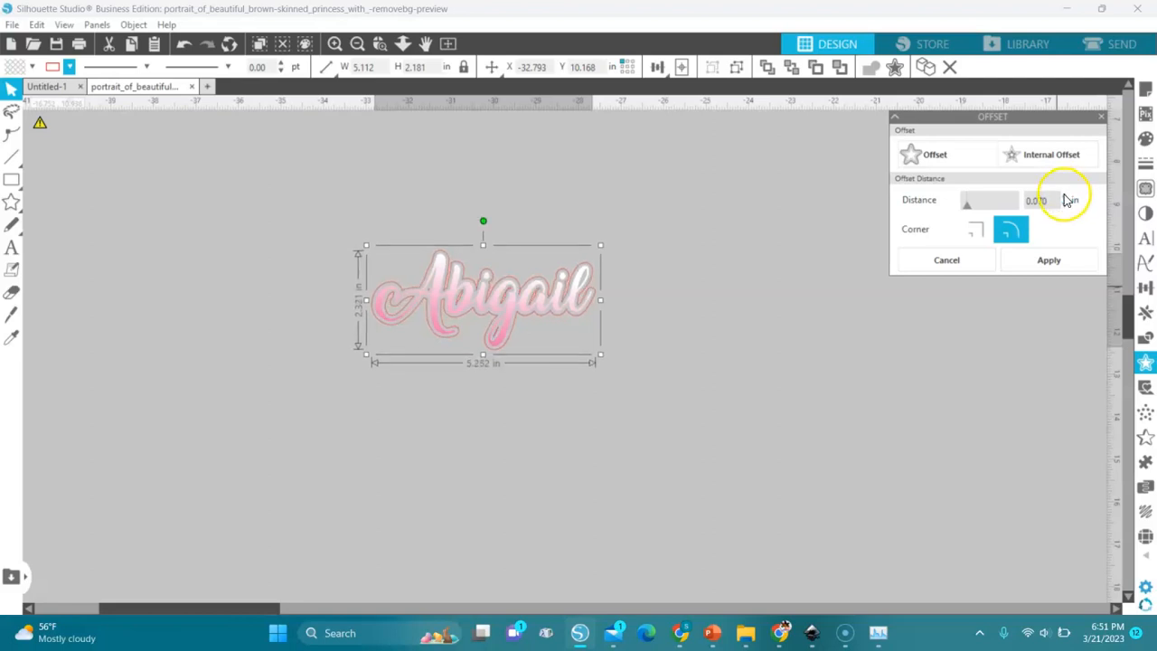
pyautogui.click(1048, 260)
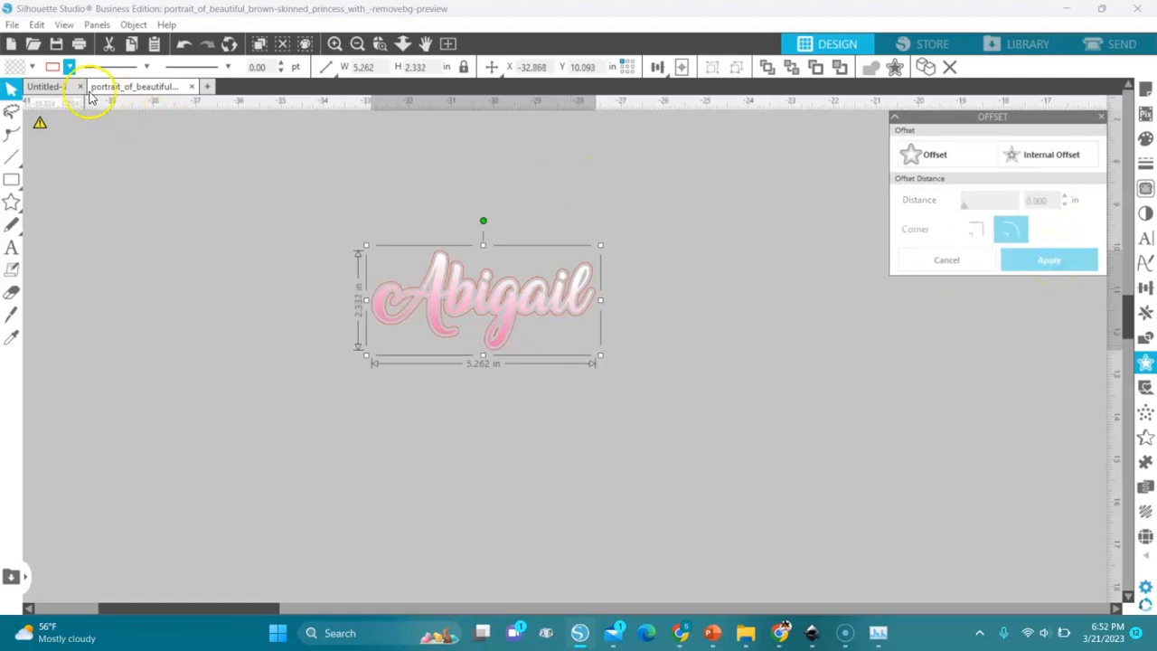
# - Fill the offset with black and make the outlines of both the name and its offset transparent
pyautogui.click(28, 67)
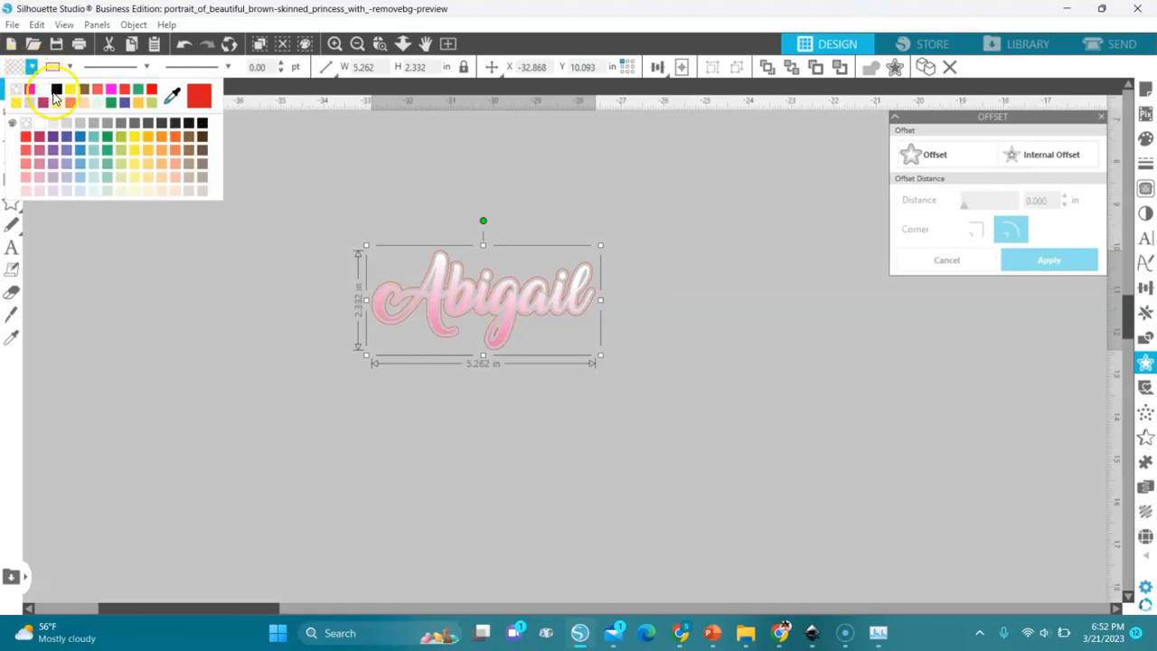
pyautogui.click(56, 91)
pyautogui.moveTo(328, 210); pyautogui.dragTo(723, 408)
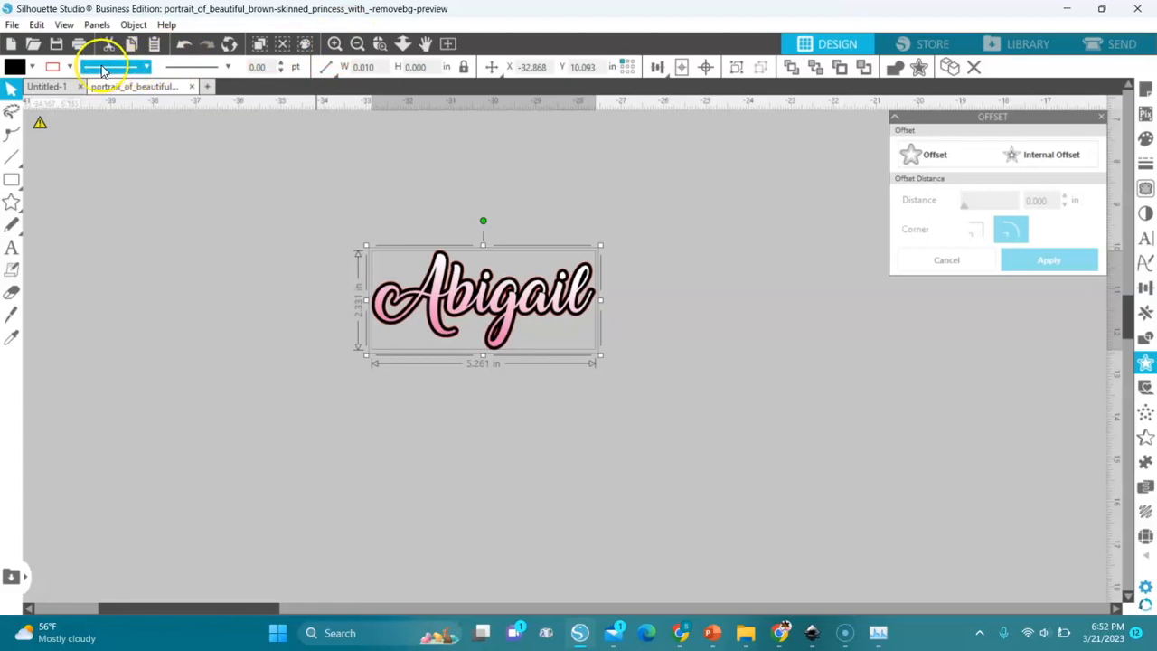
pyautogui.click(70, 67)
pyautogui.click(71, 95)
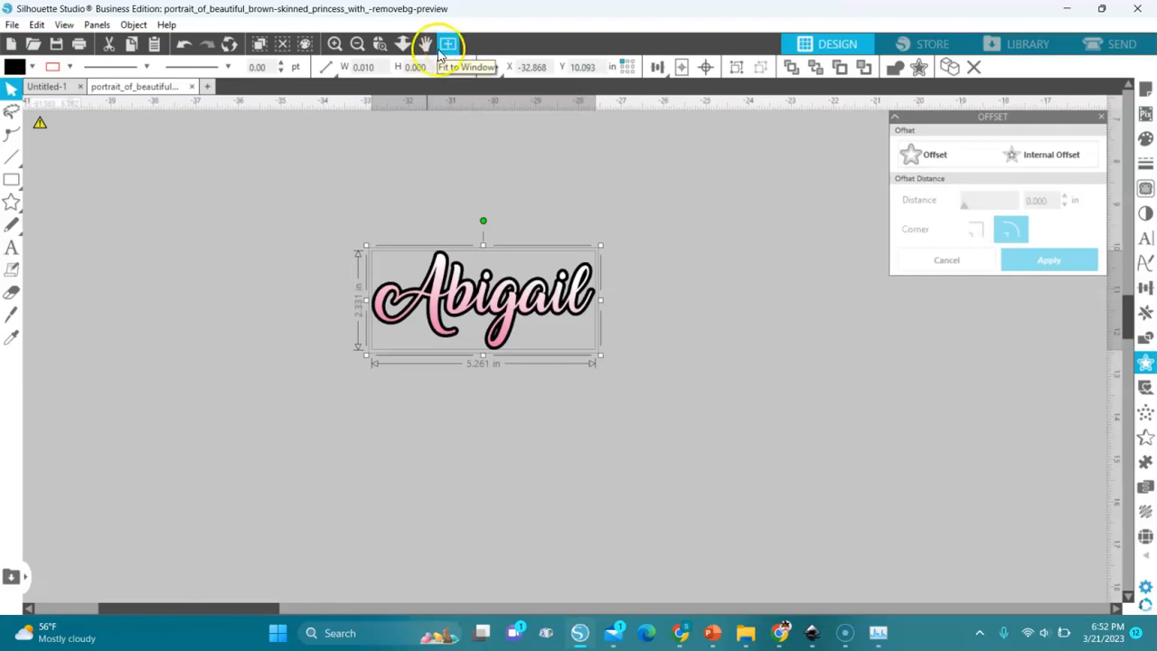
# - Enlarge the name together with its black offset to about 32.6 by 14.4 inches, beside the stole panels
pyautogui.click(358, 45)
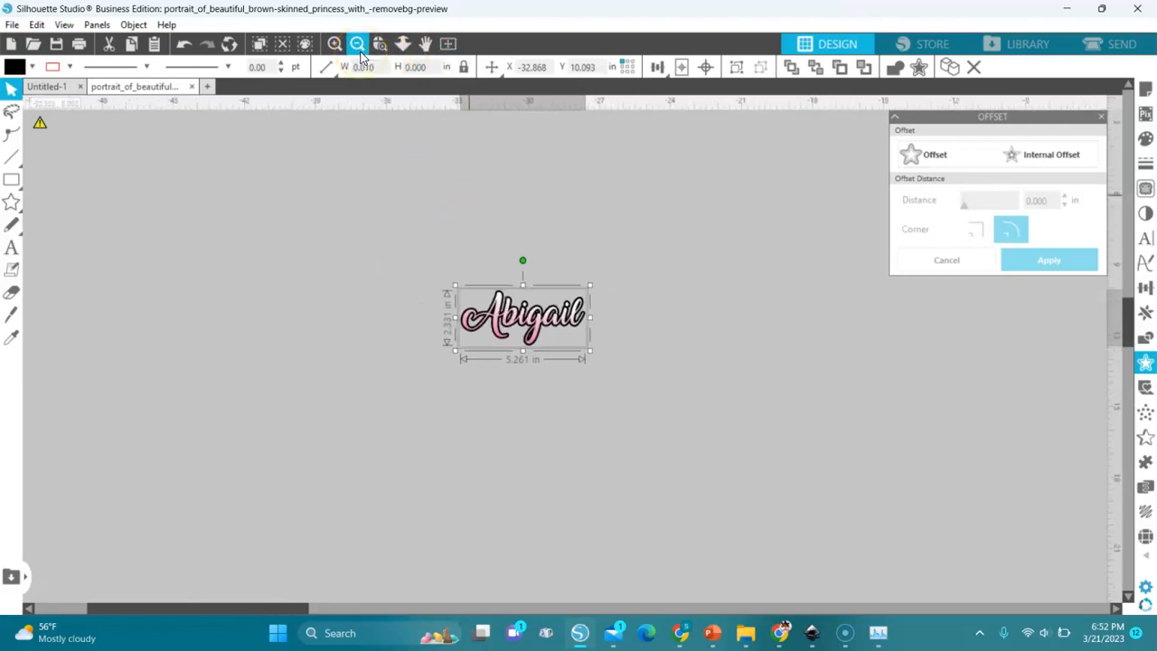
pyautogui.click(358, 45)
pyautogui.click(358, 45)
pyautogui.click(358, 46)
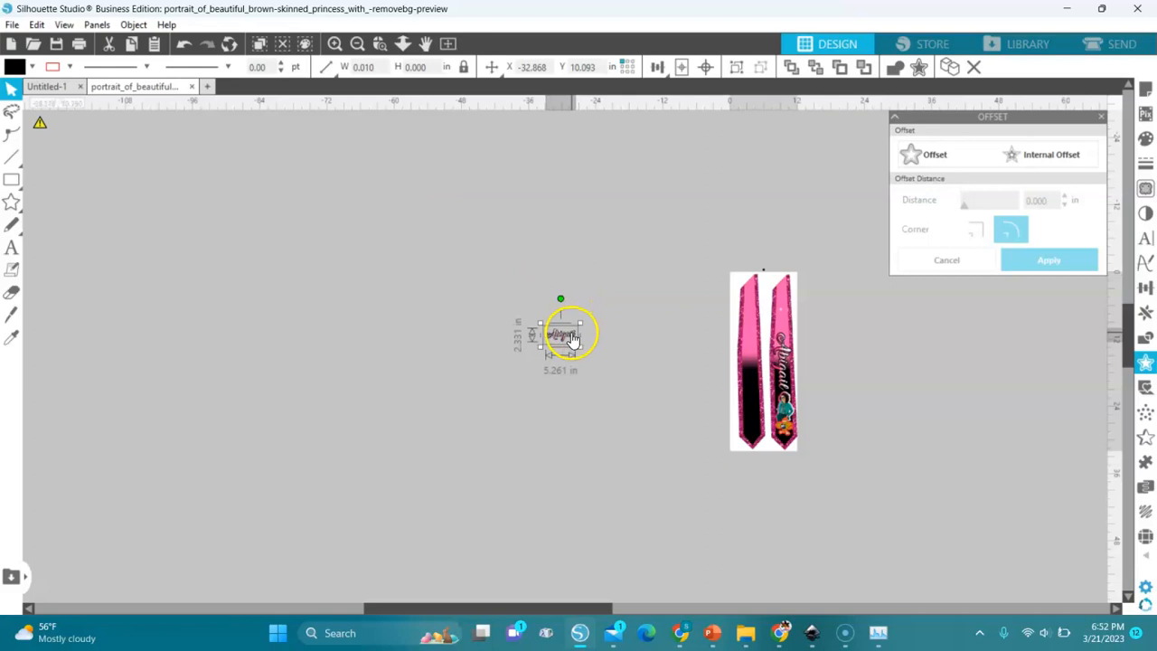
pyautogui.moveTo(539, 345); pyautogui.dragTo(406, 455)
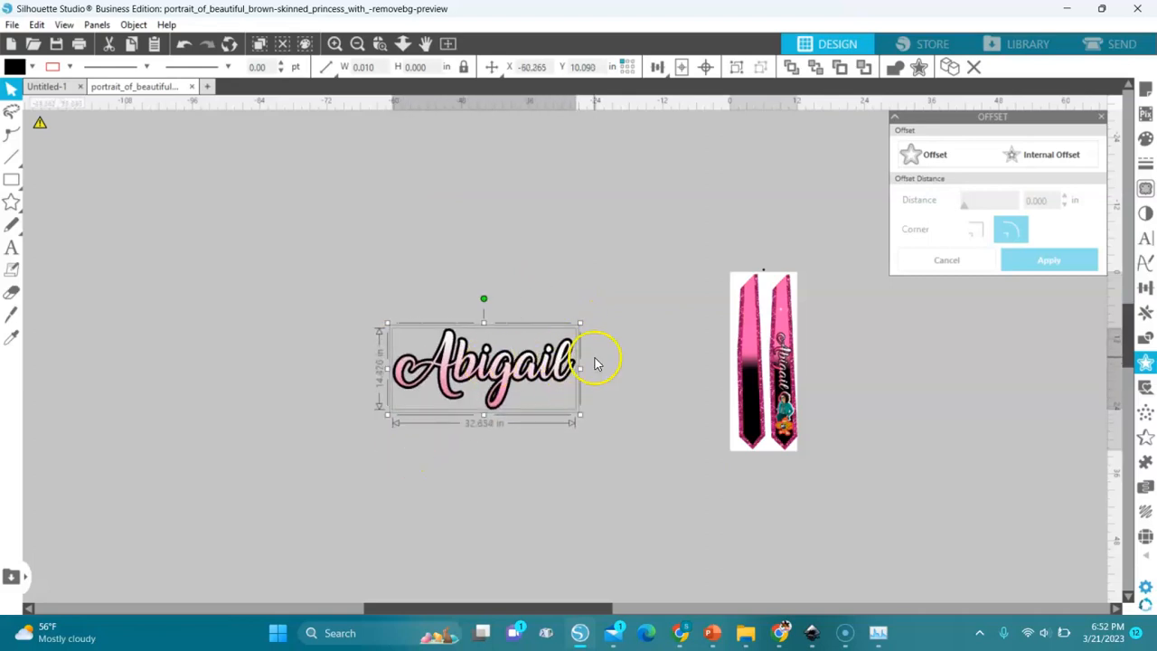